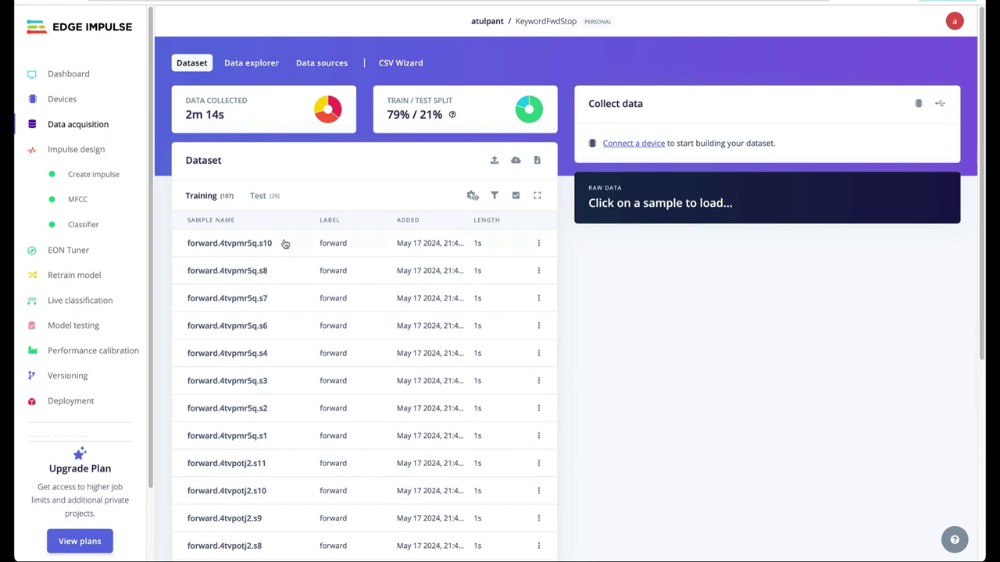
- Review the KeywordFwdStop training samples, opening the second page, and the classifier's training performance and neural network architecture
scroll(236, 289, down, 2)
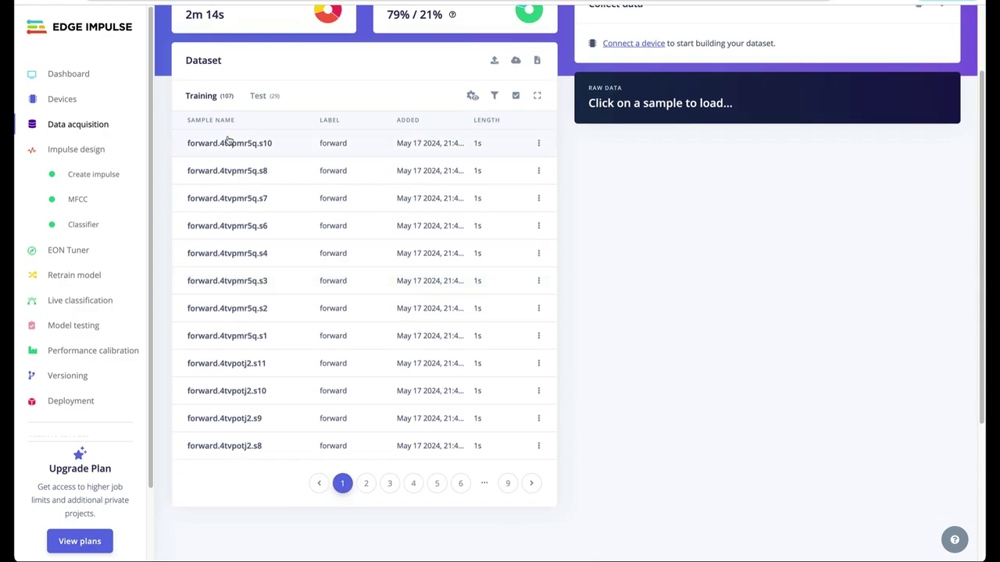
click(366, 484)
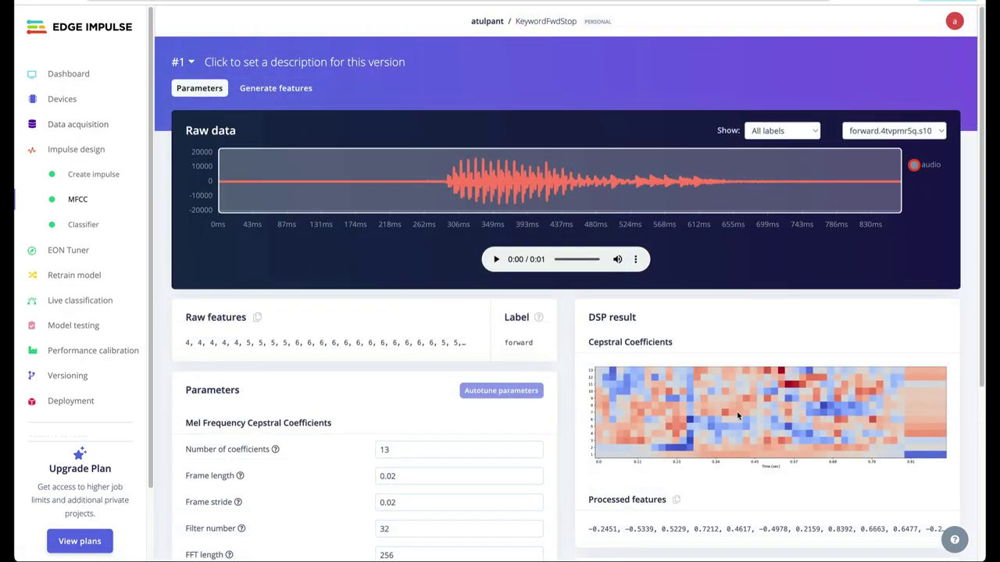
click(83, 225)
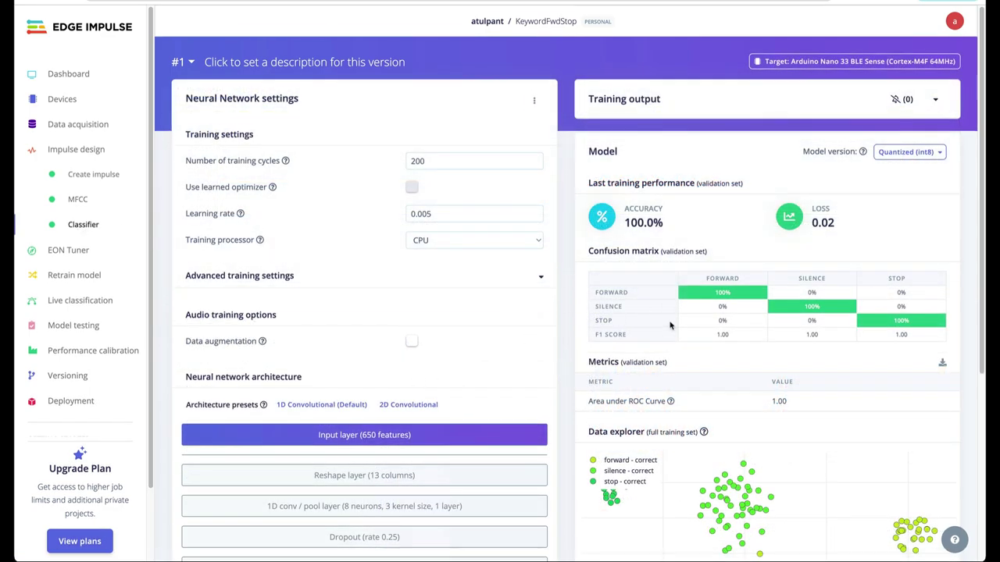
scroll(674, 313, down, 5)
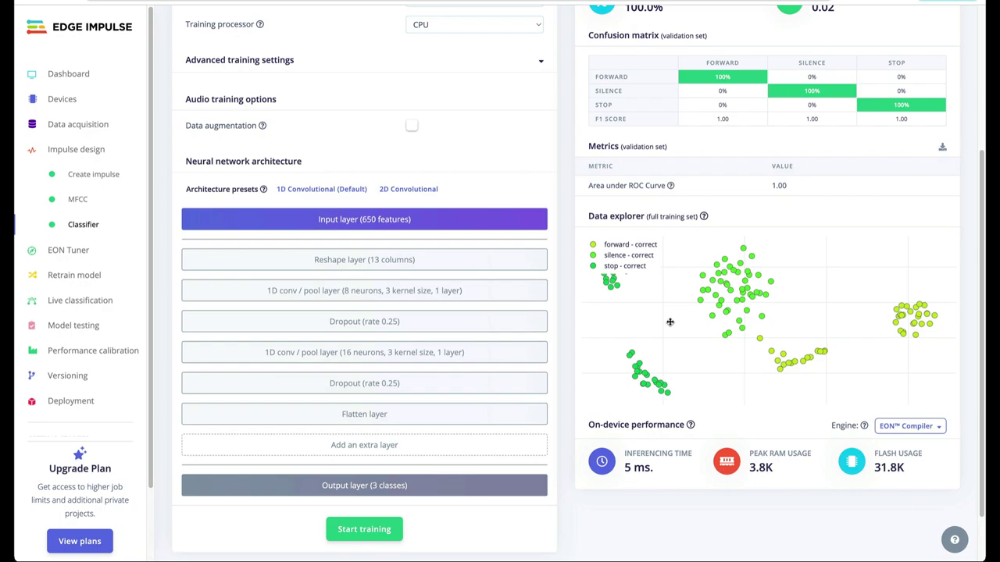
- Examine the KeywordFwdStop model testing accuracy and the Arduino library deployment configuration with its model optimizations
click(73, 326)
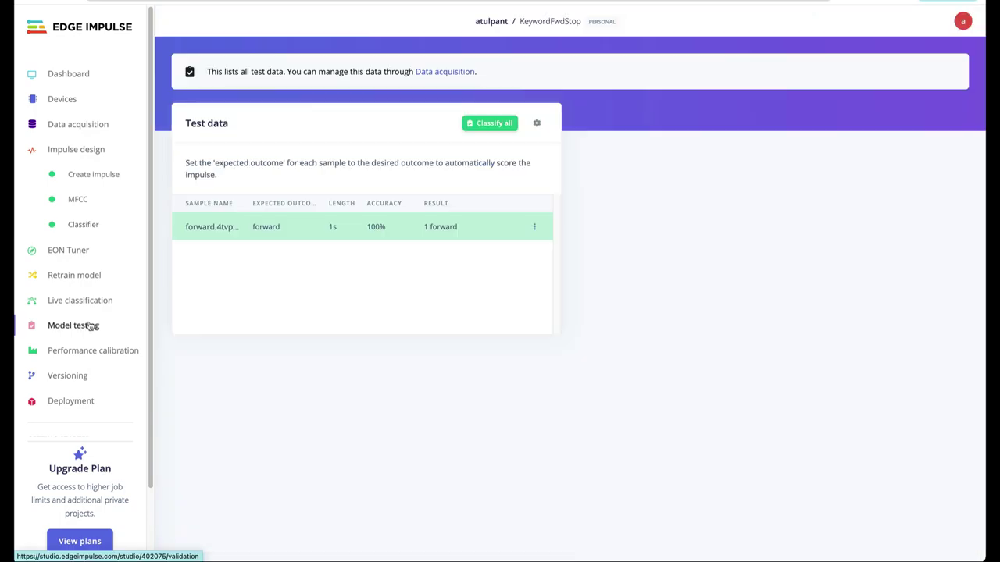
drag(670, 226, 610, 235)
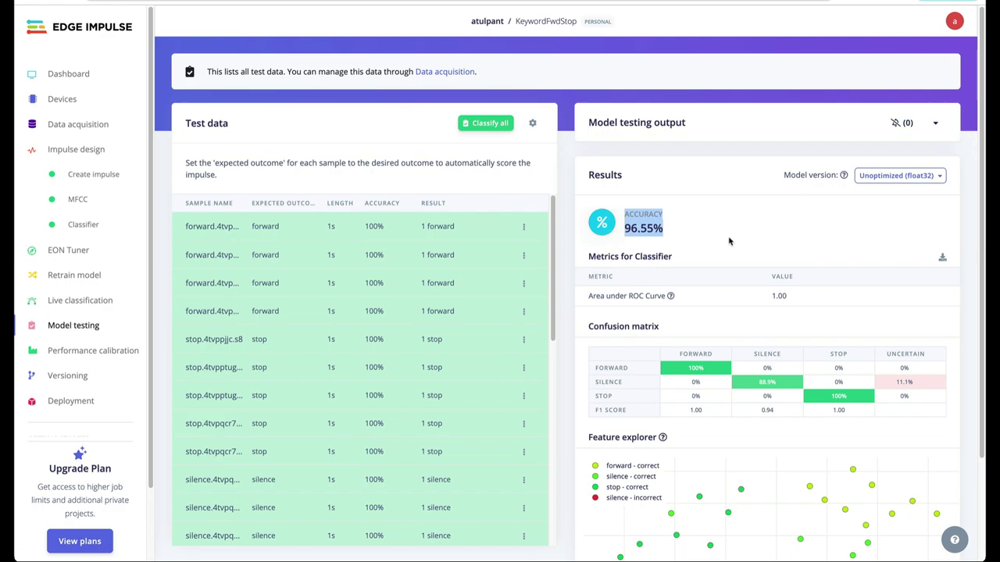
click(59, 403)
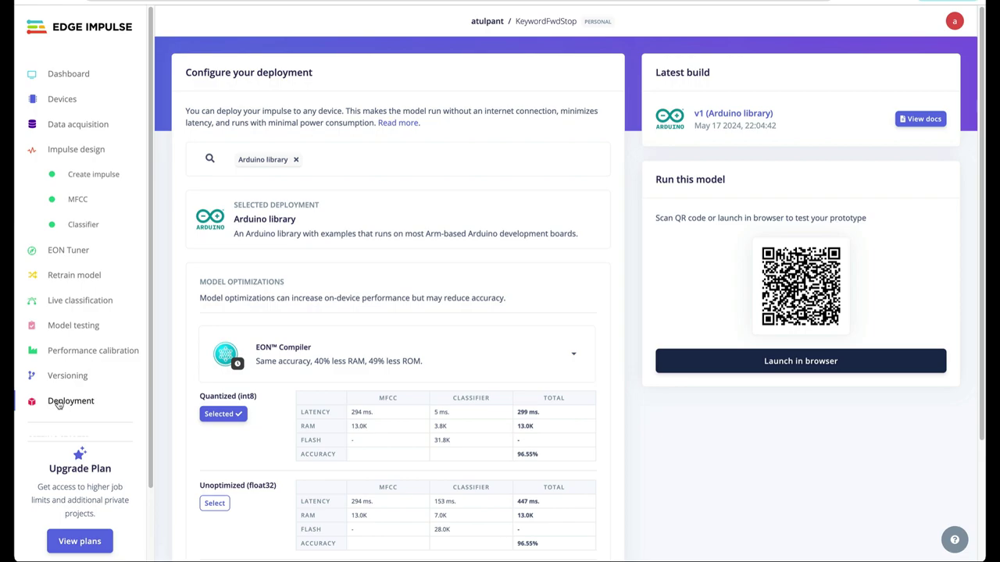
scroll(401, 438, down, 2)
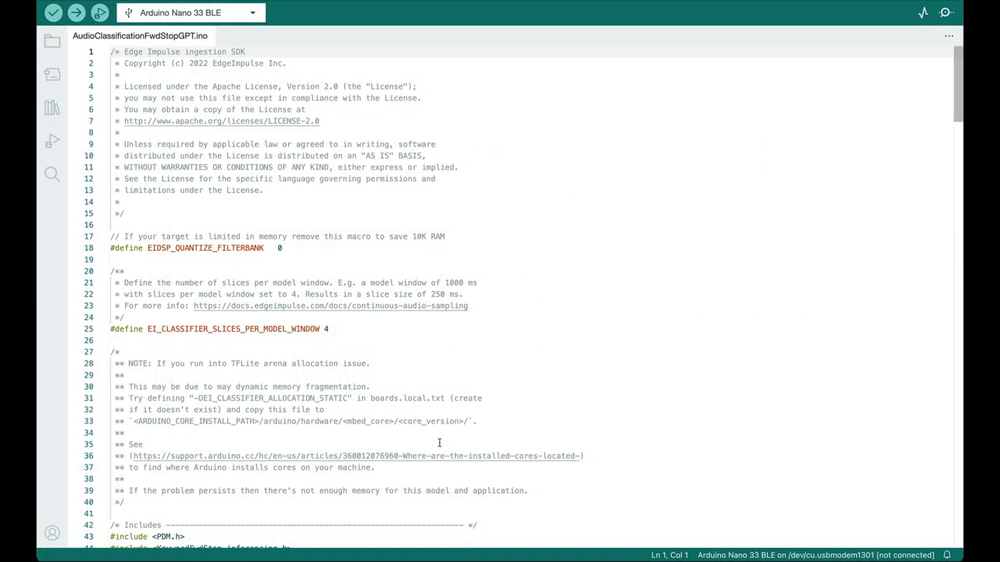
- Switch to Arduino IDE and look through the code of the AudioClassificationFwdStopGPT.ino sketch
scroll(439, 443, down, 20)
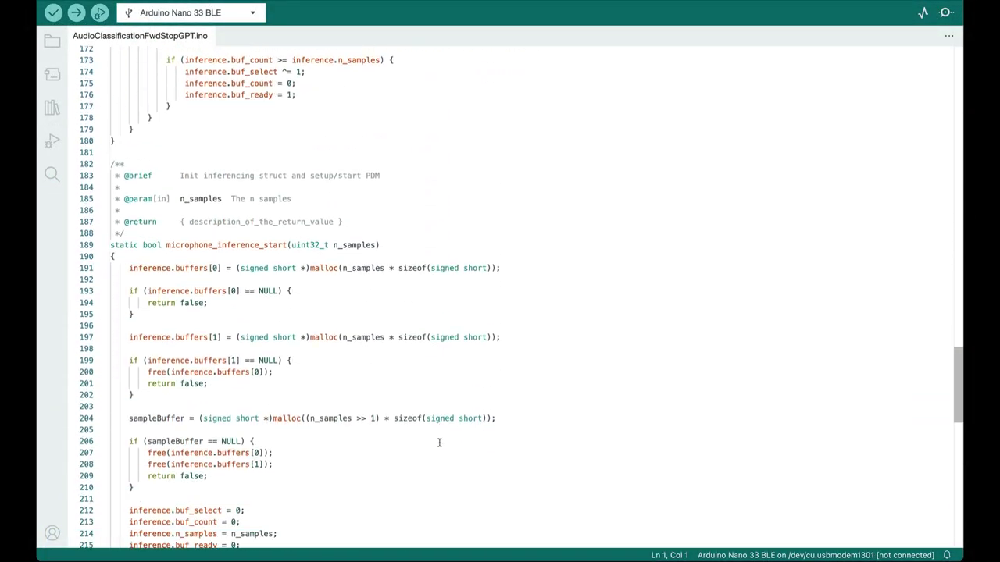
scroll(439, 443, down, 4)
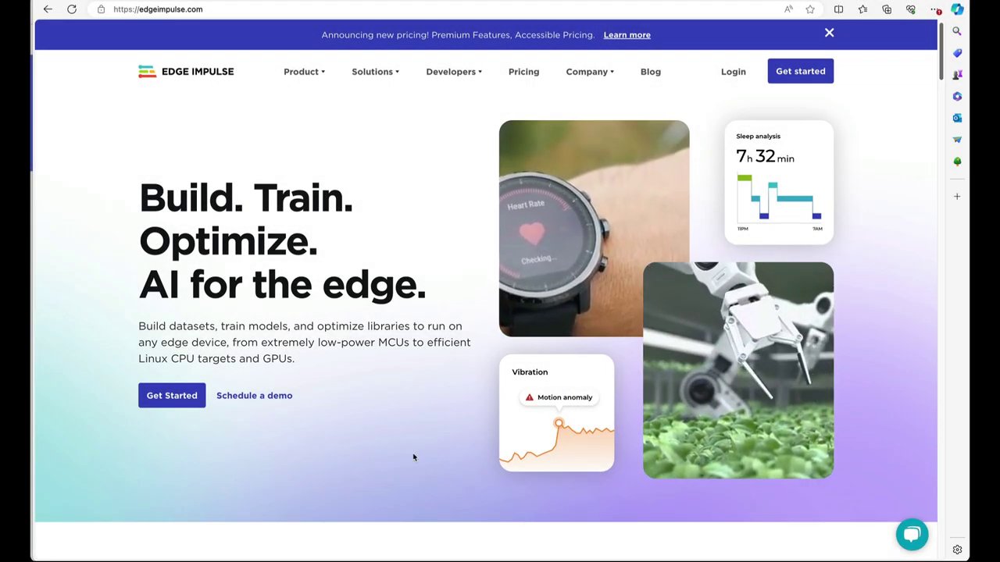
- Look over the Edge Impulse home page from the introduction to the ML workflow integration section
scroll(298, 222, down, 2)
scroll(299, 222, down, 9)
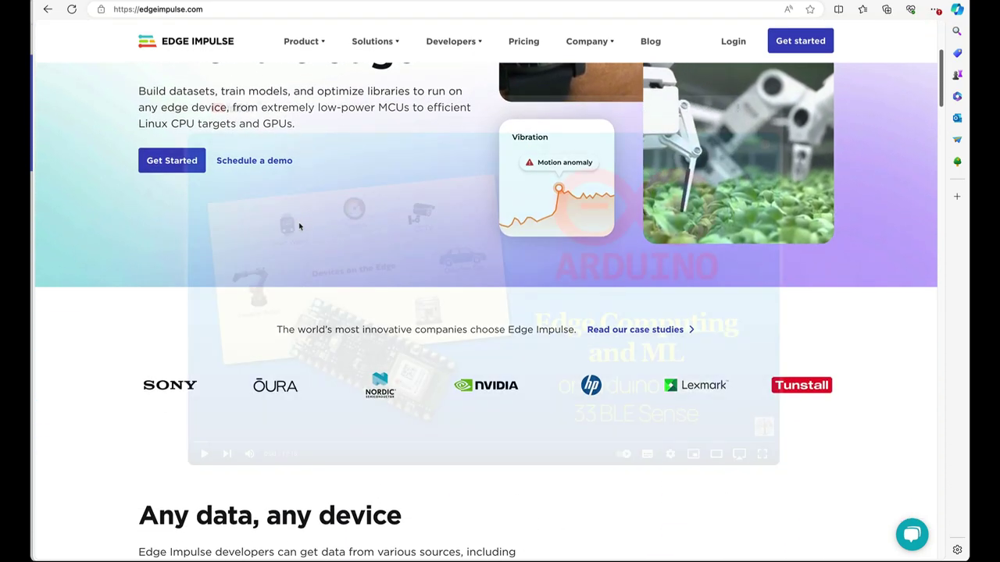
scroll(299, 222, down, 6)
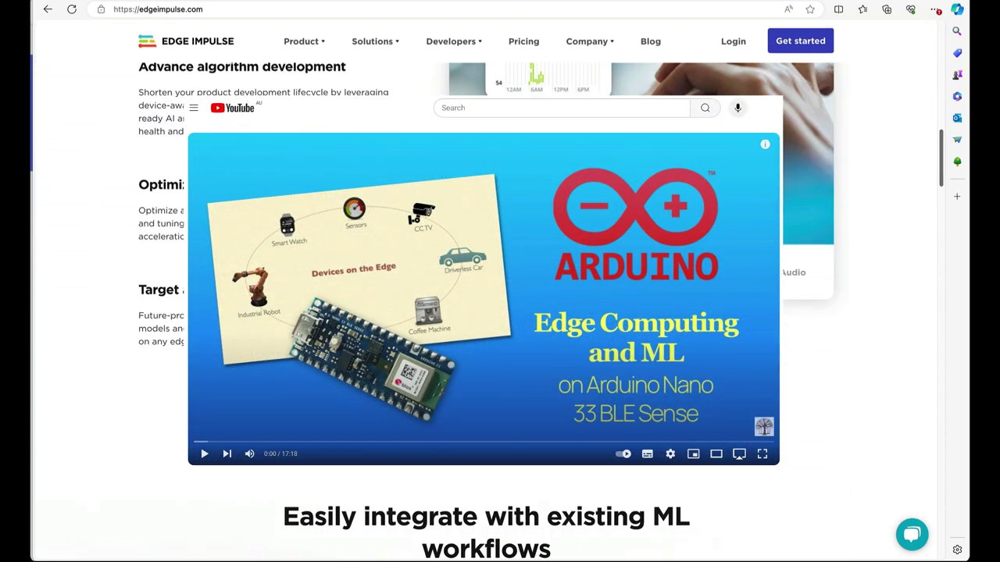
scroll(298, 225, down, 3)
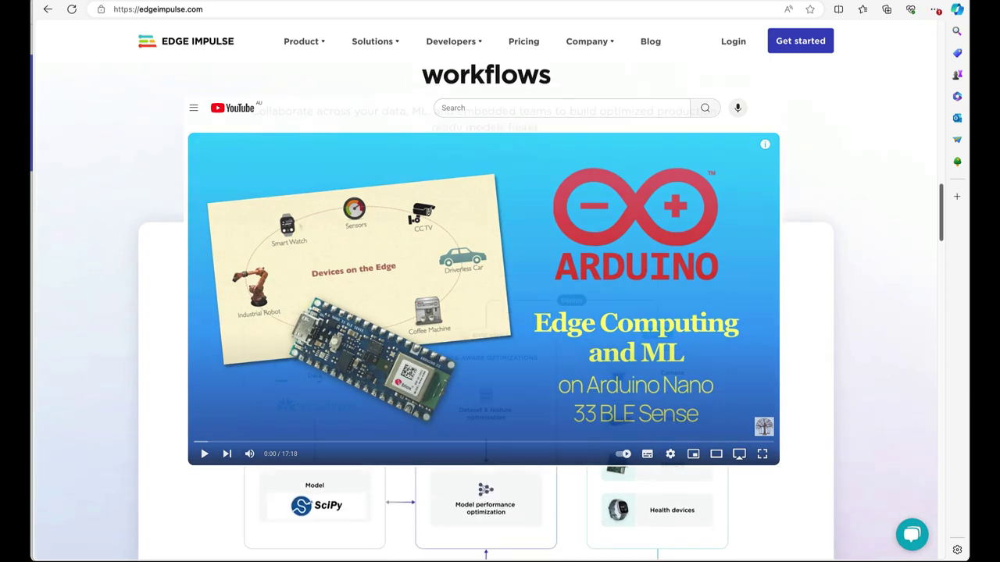
scroll(299, 227, up, 1)
scroll(299, 227, up, 17)
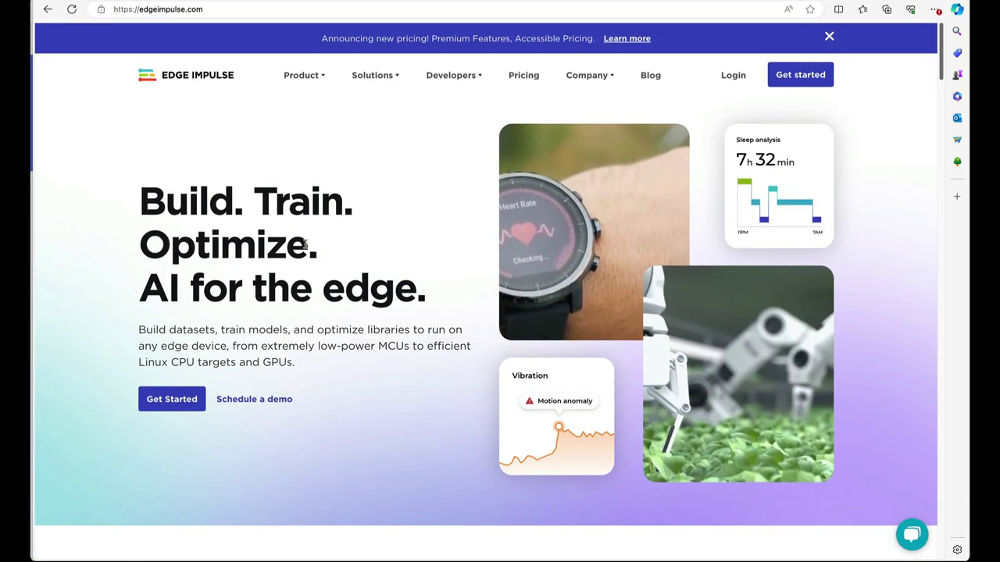
- Go to the Edge Impulse login and create a public personal project named GoStop
mouse_move(622, 66)
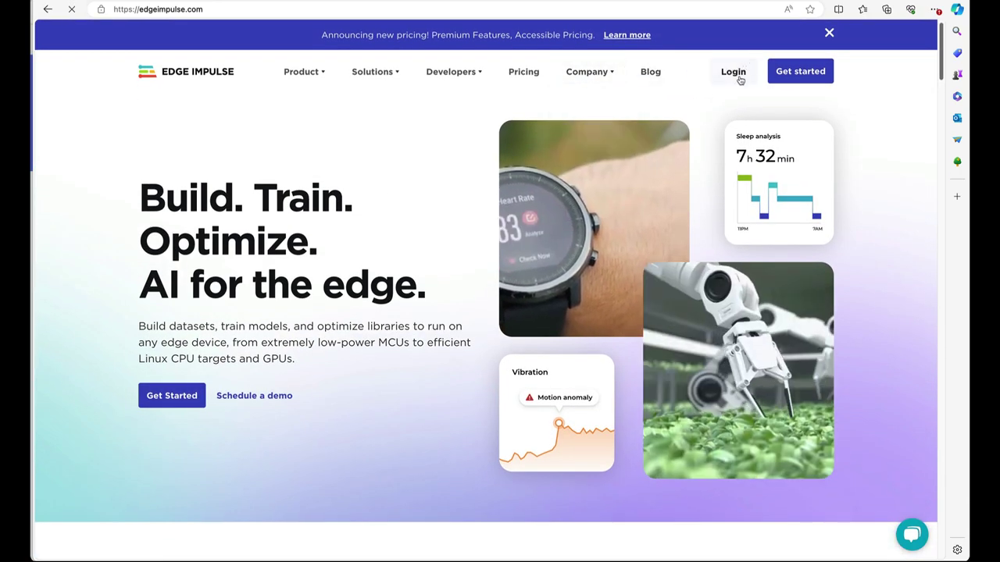
click(740, 79)
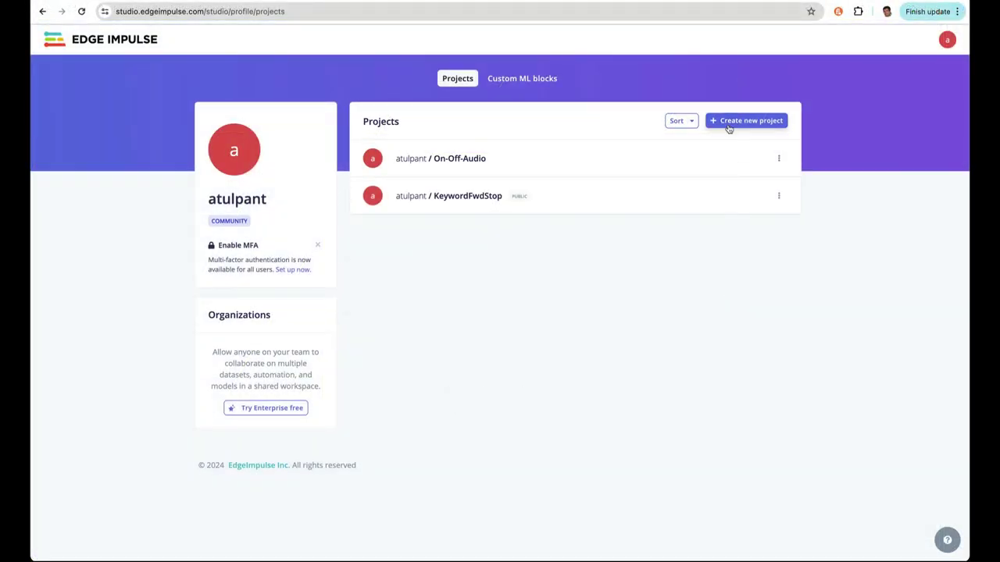
click(744, 121)
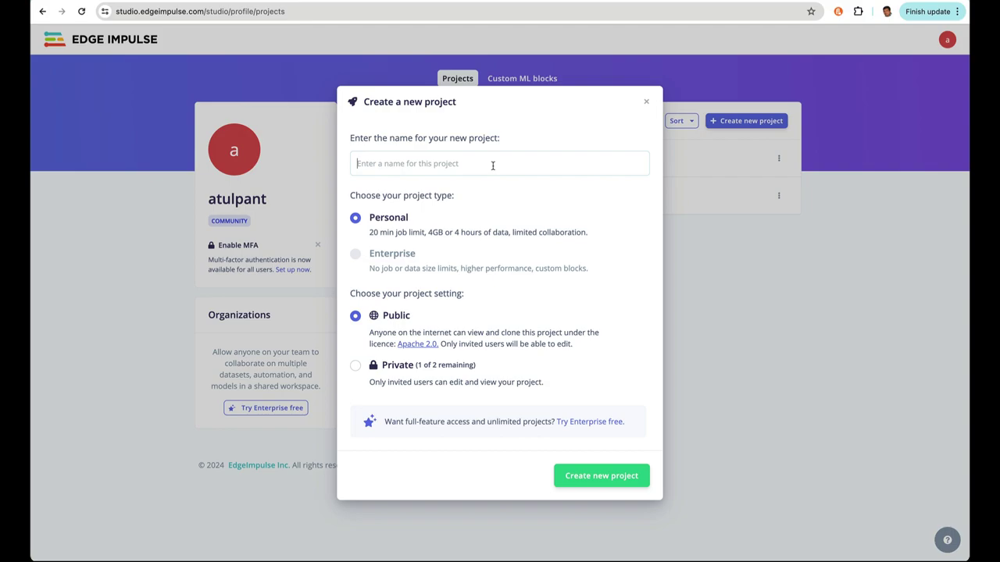
text(GoStop)
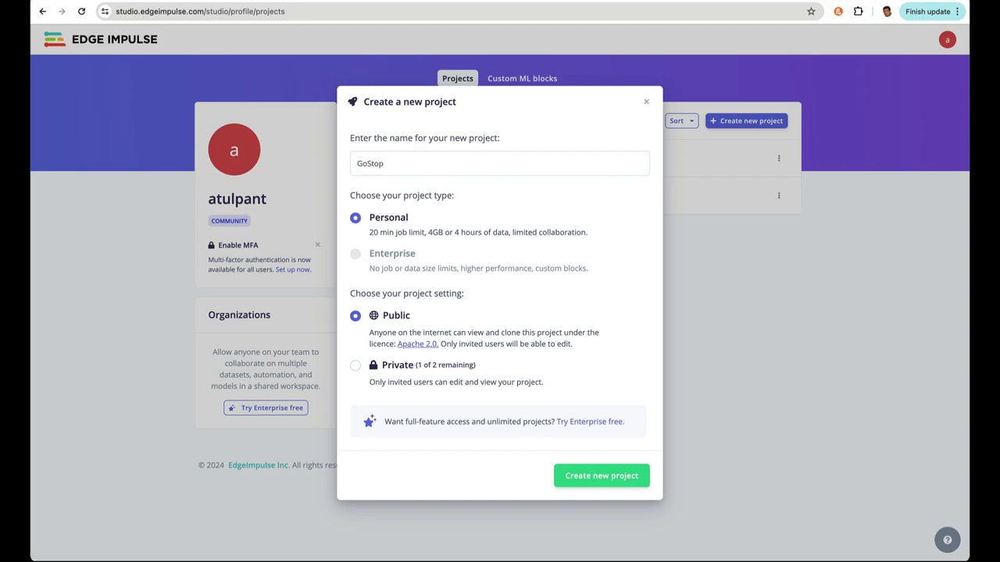
click(587, 482)
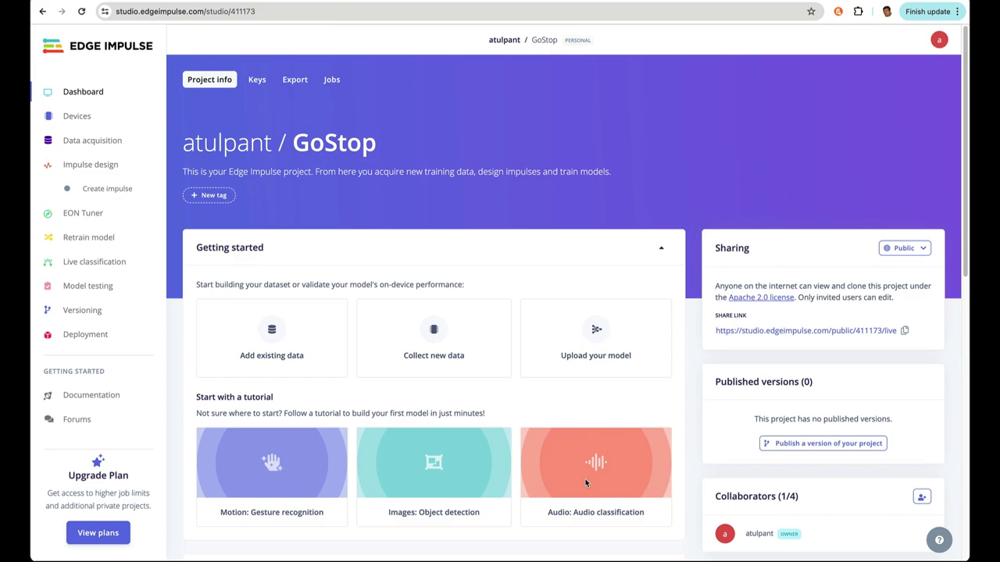
- Open the GoStop project's devices and look up "ardui" among the supported development boards, selecting Arduino Nano 33 BLE Sense
click(79, 117)
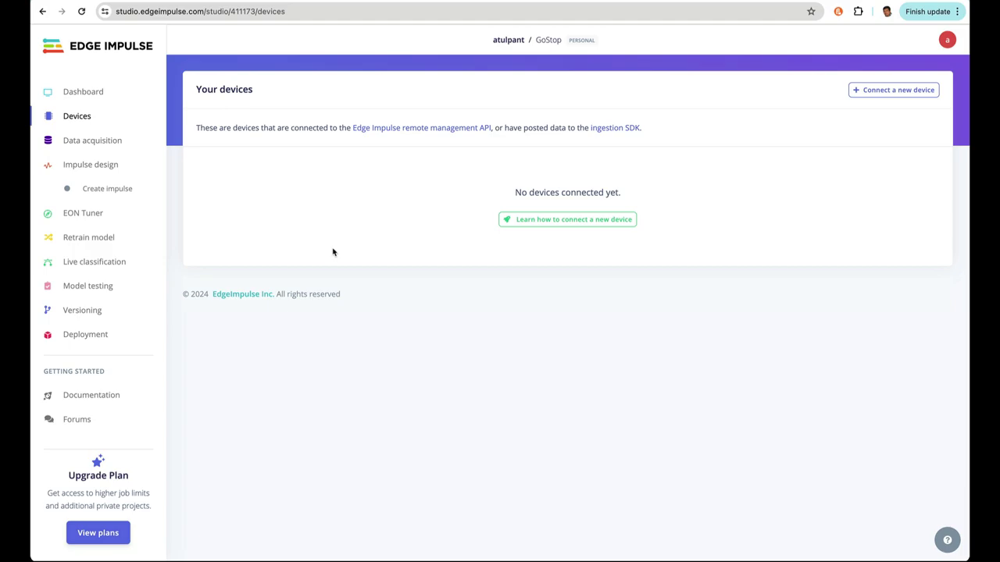
click(883, 90)
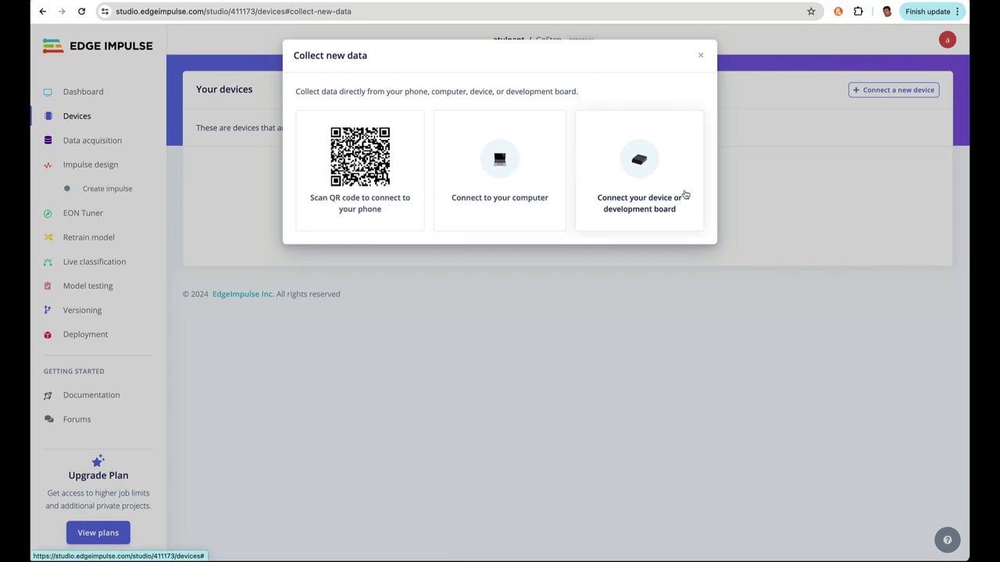
click(647, 167)
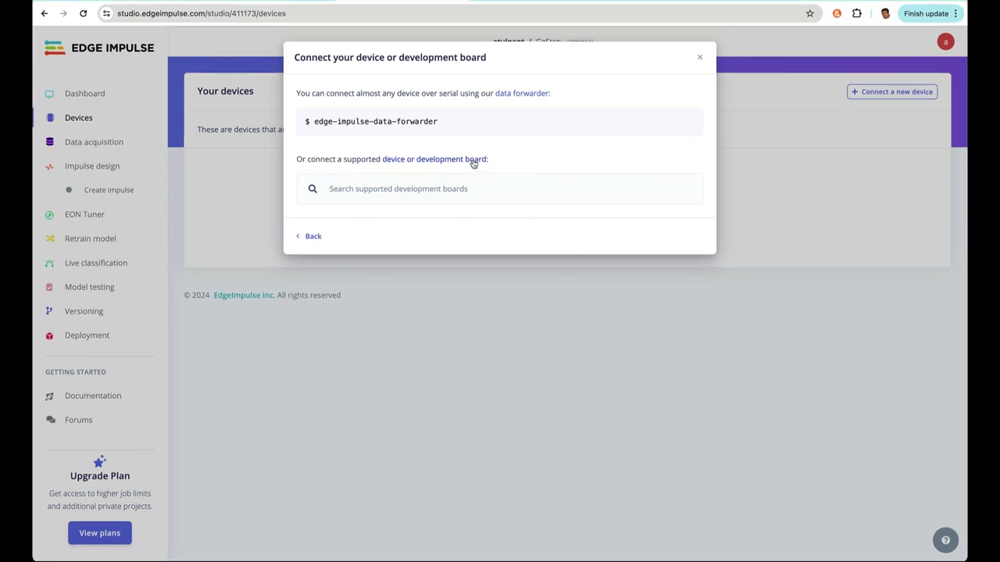
click(464, 191)
text(ar)
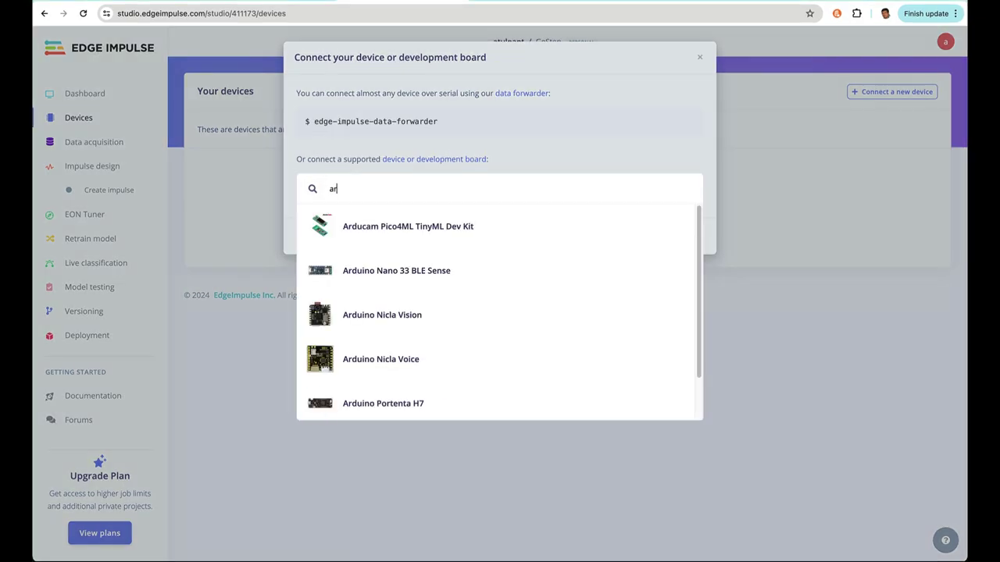
text(dui)
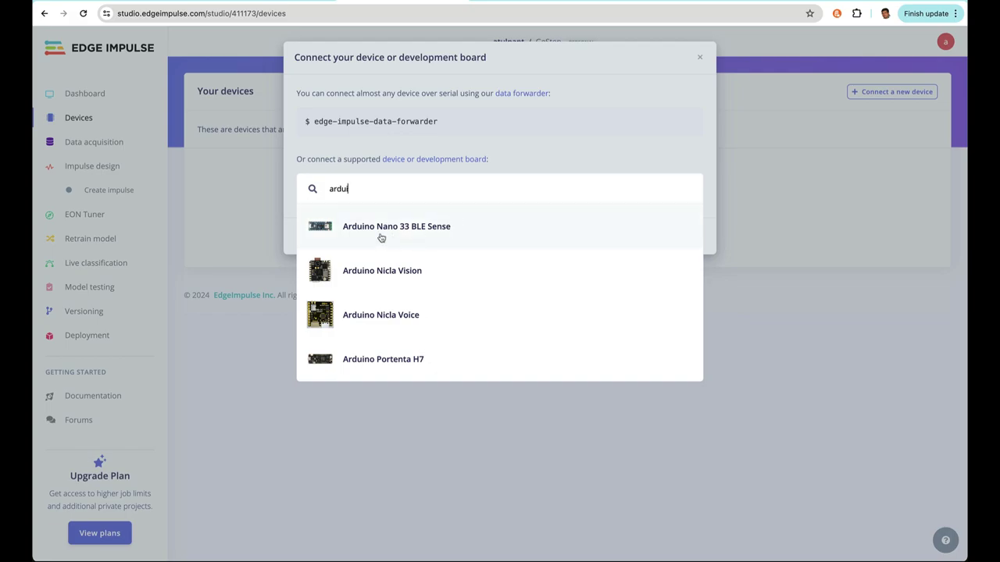
click(419, 229)
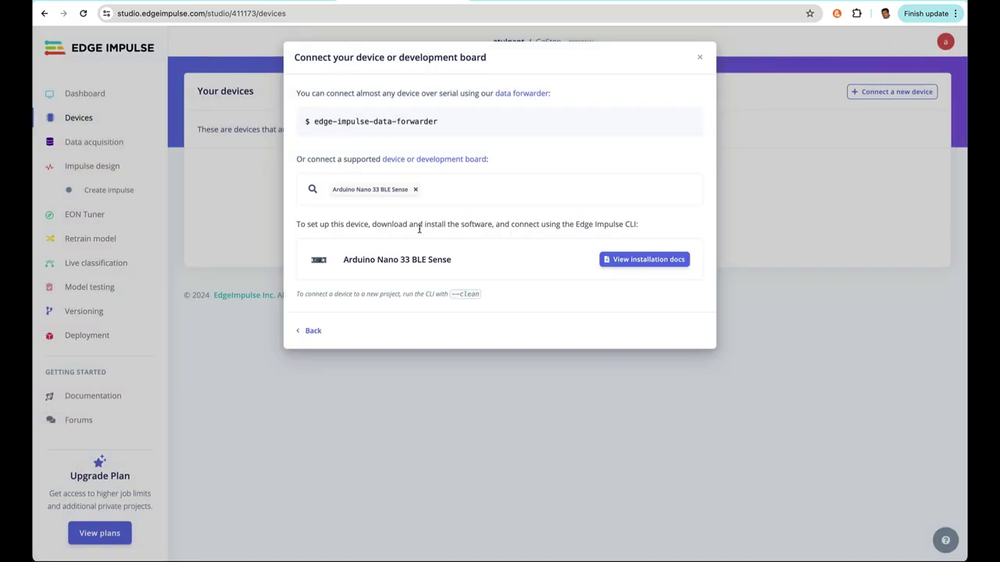
- Read the Arduino Nano 33 BLE Sense installation docs through the Arduino IDE section, then return to the project and close the board connection dialog
click(657, 261)
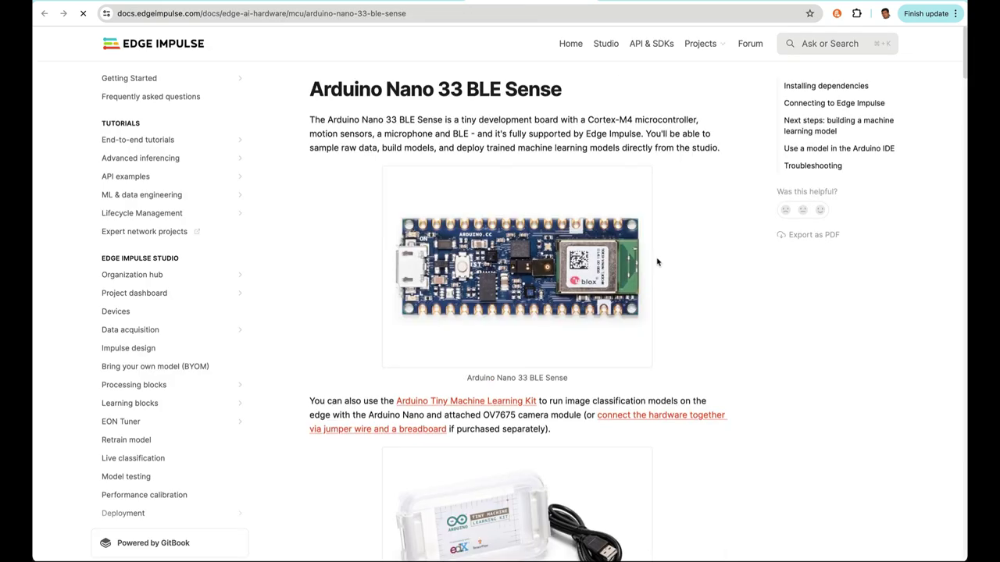
scroll(712, 374, down, 5)
scroll(712, 374, down, 10)
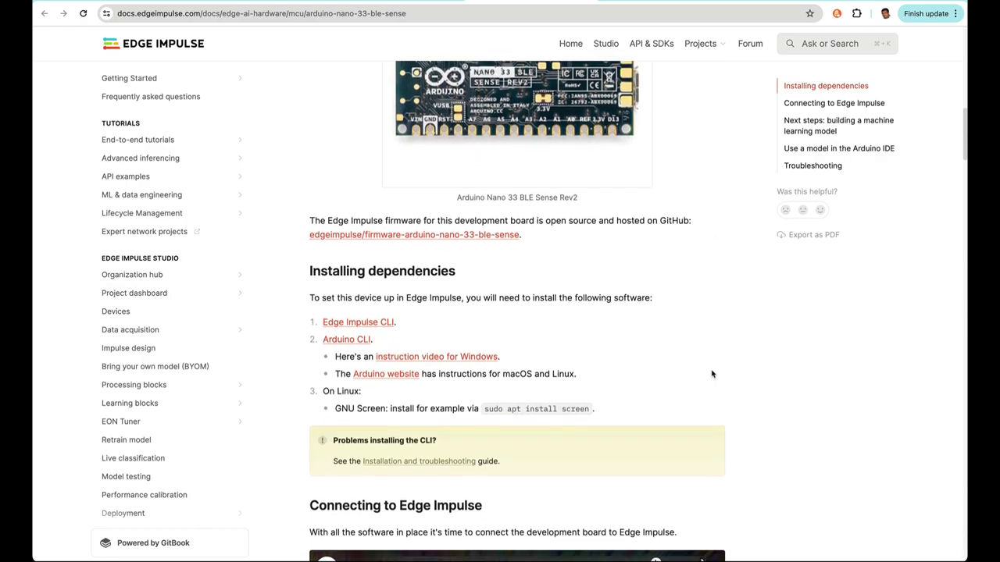
scroll(711, 374, down, 12)
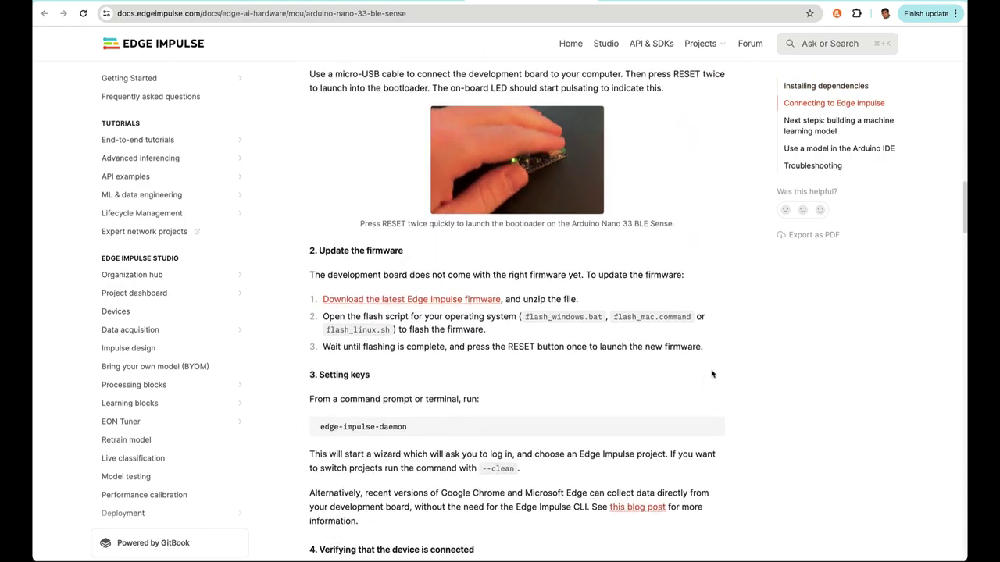
scroll(712, 374, down, 10)
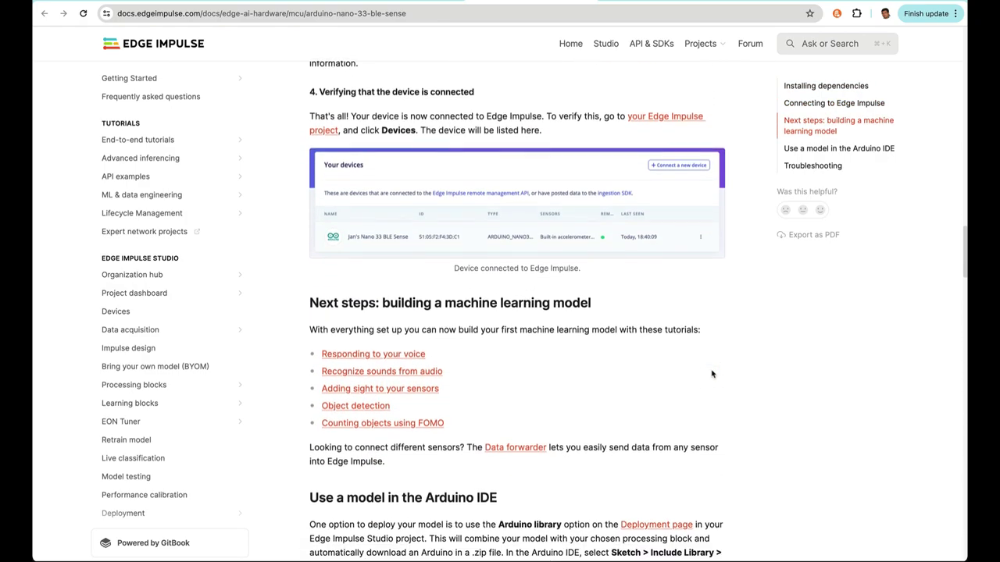
scroll(712, 374, down, 9)
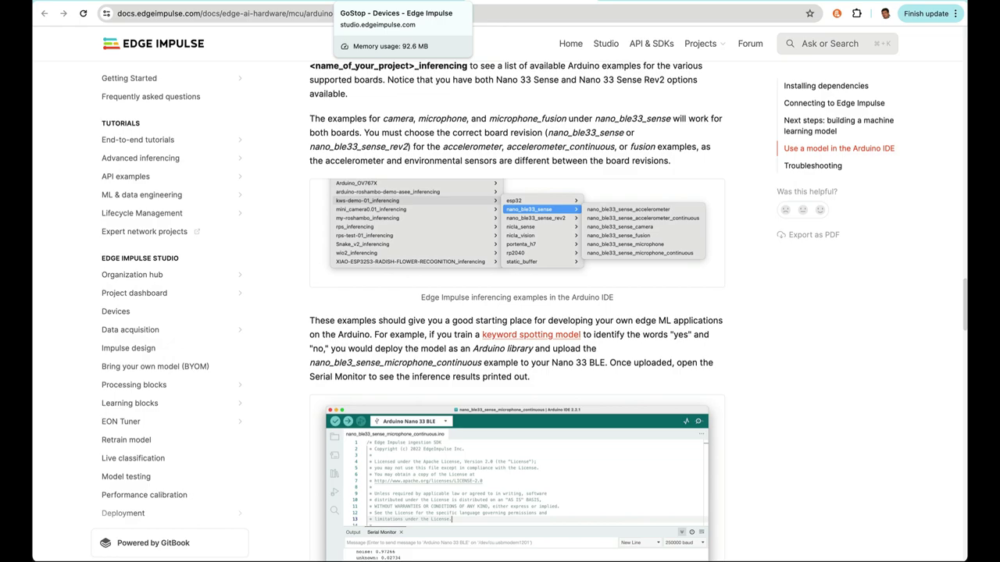
click(403, 4)
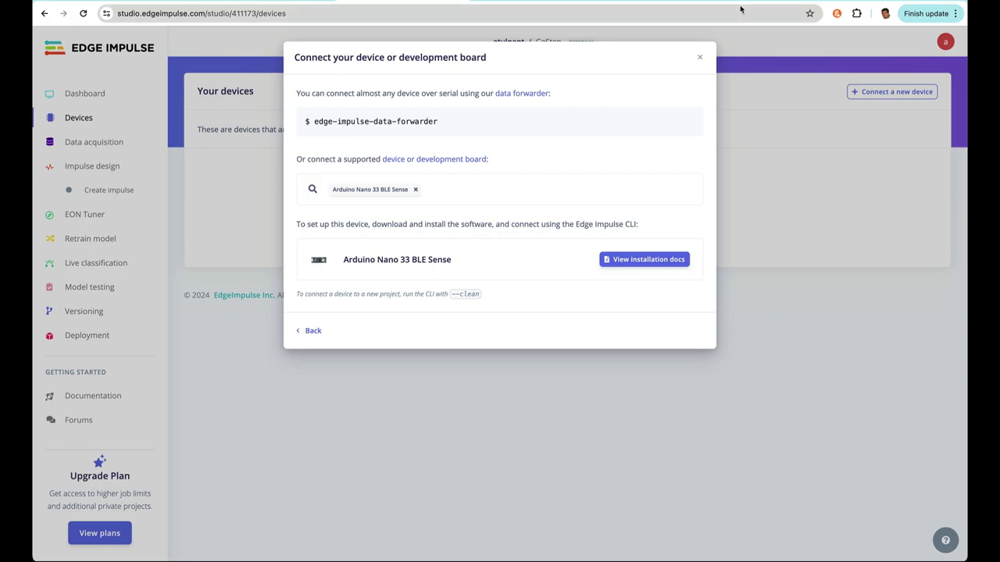
click(701, 60)
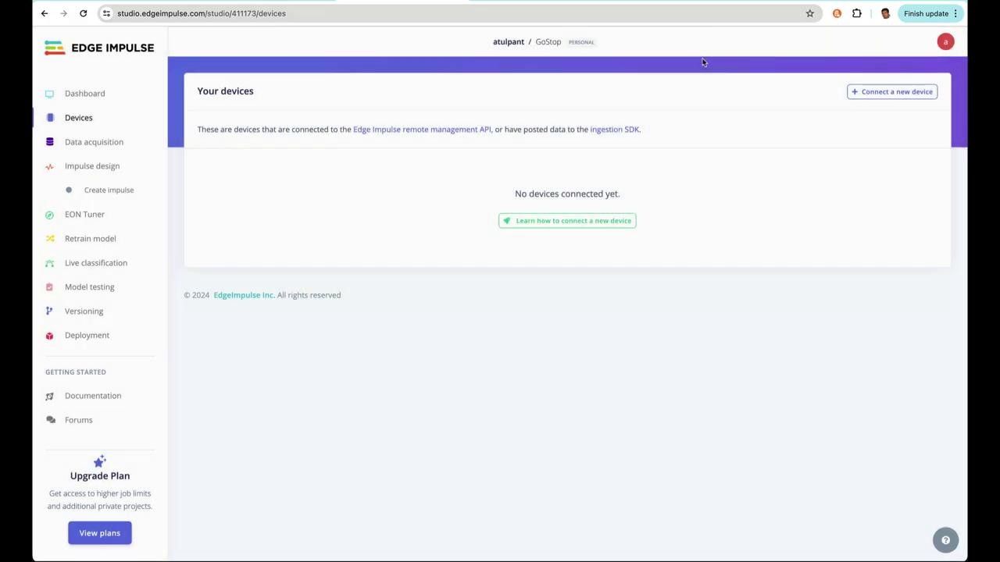
- Connect the computer as a new data collection device for the project and choose to collect audio
click(897, 97)
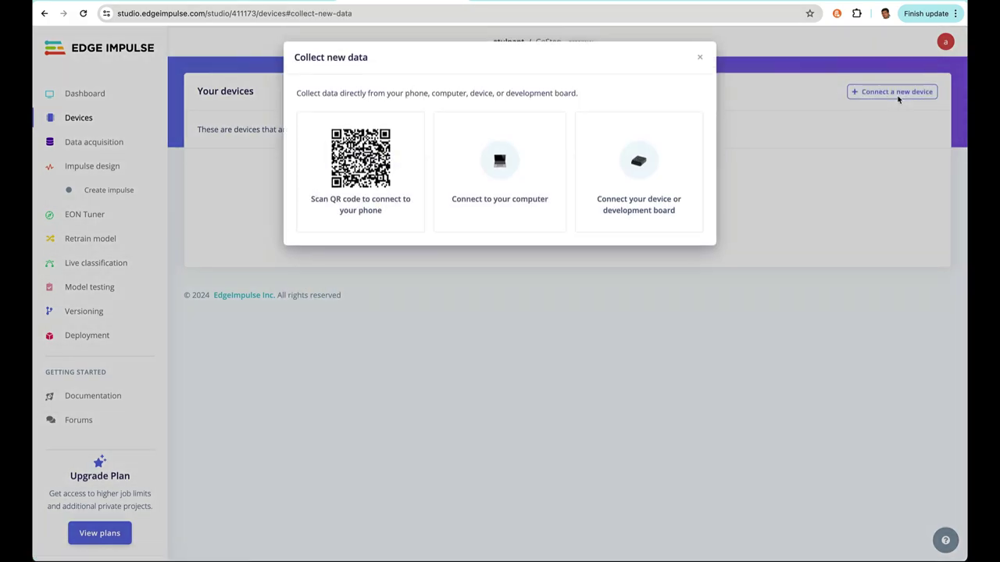
click(500, 171)
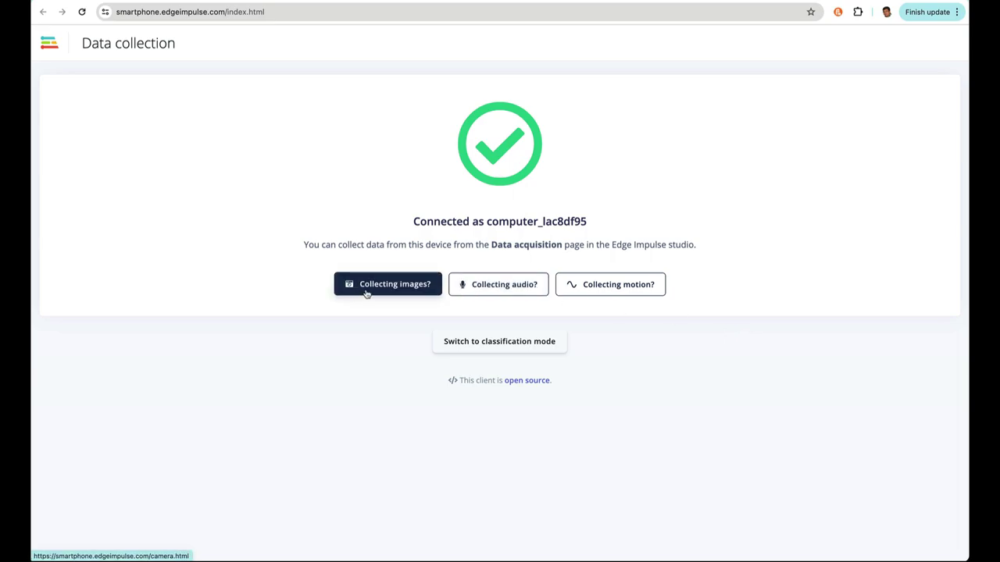
click(500, 287)
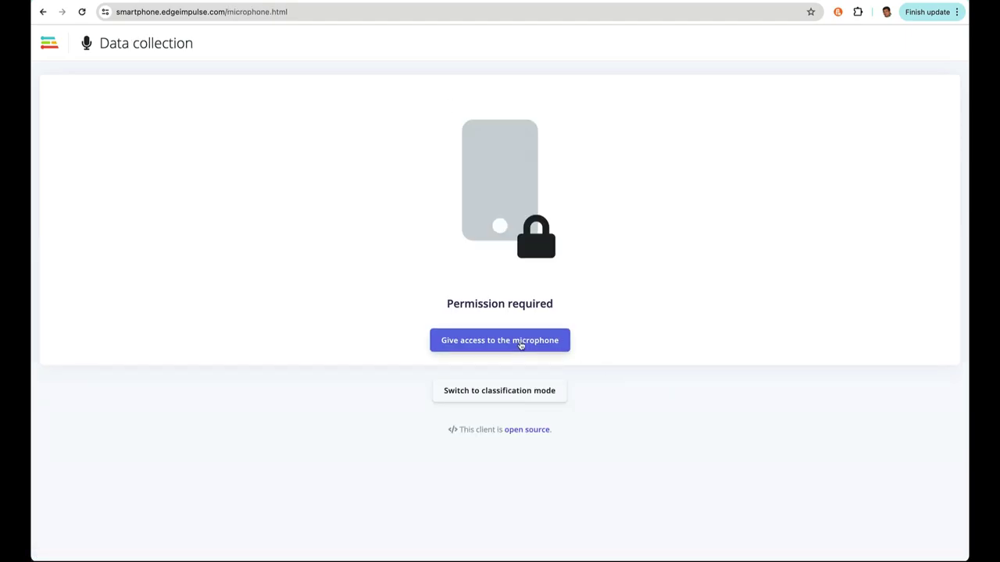
- Grant microphone access, record a 10-second audio sample labelled stop, and finish the computer connection dialog in the project
click(522, 343)
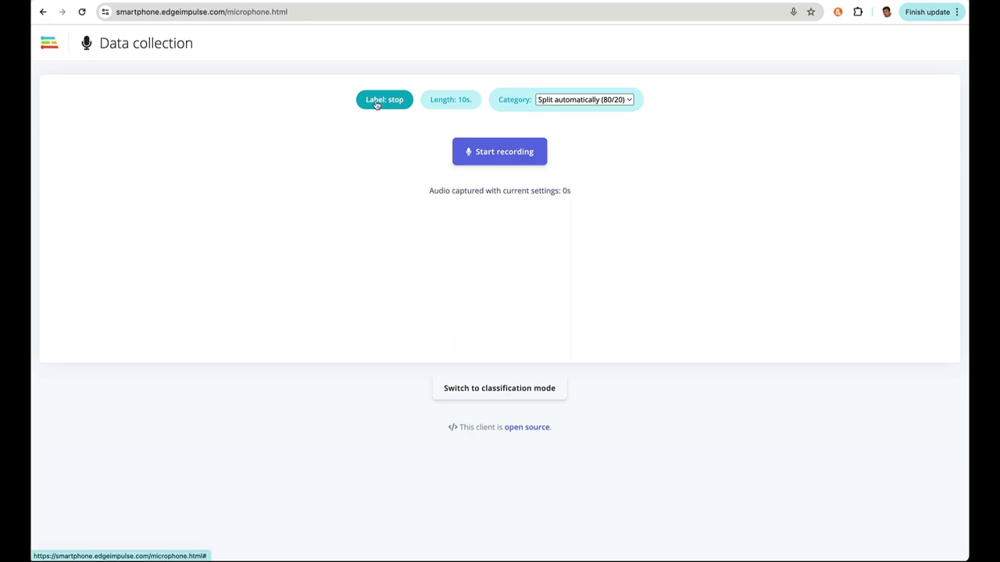
click(472, 153)
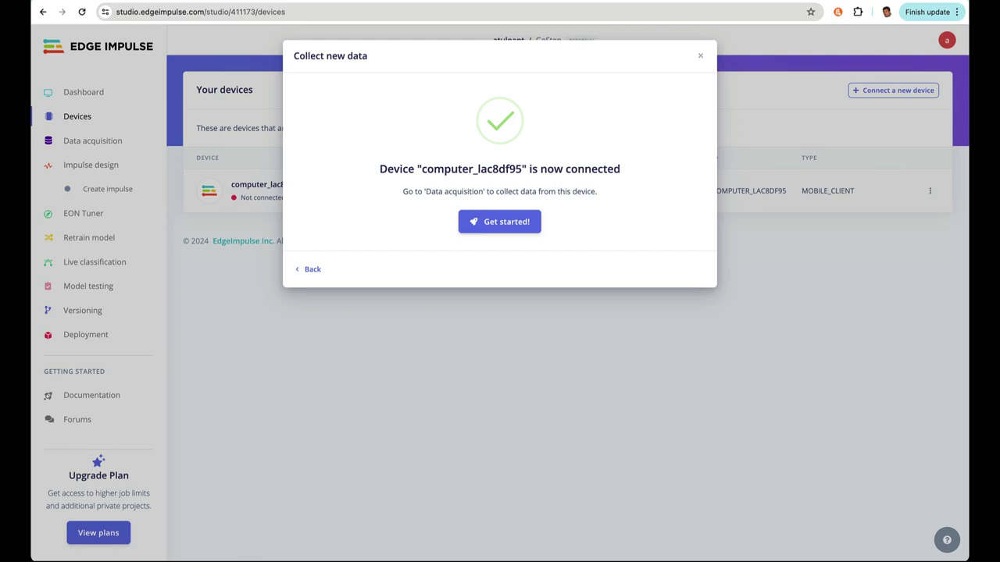
click(514, 226)
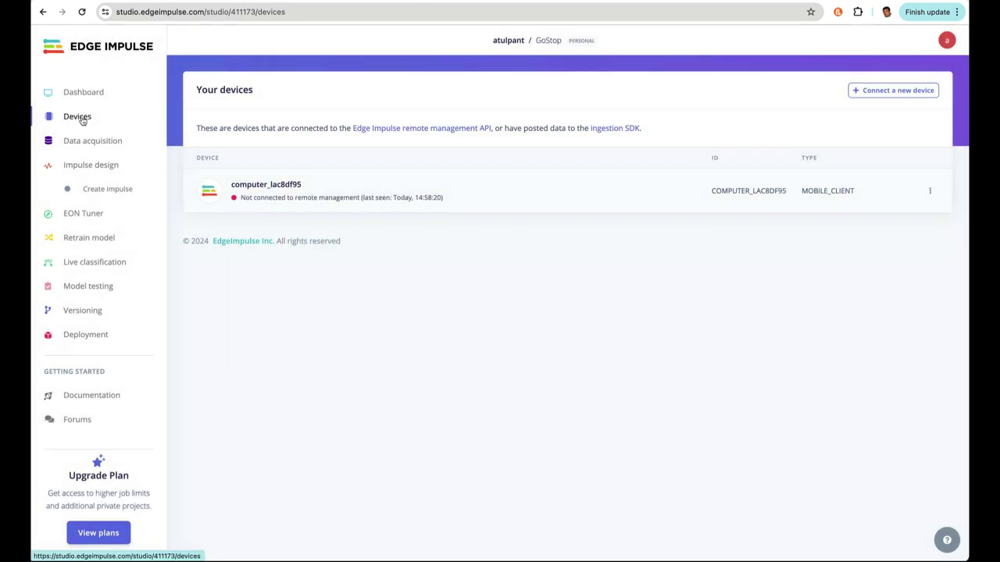
- Open the recorded stop sample in the project's training data and split it into segments with the 1000 ms segment length
click(89, 142)
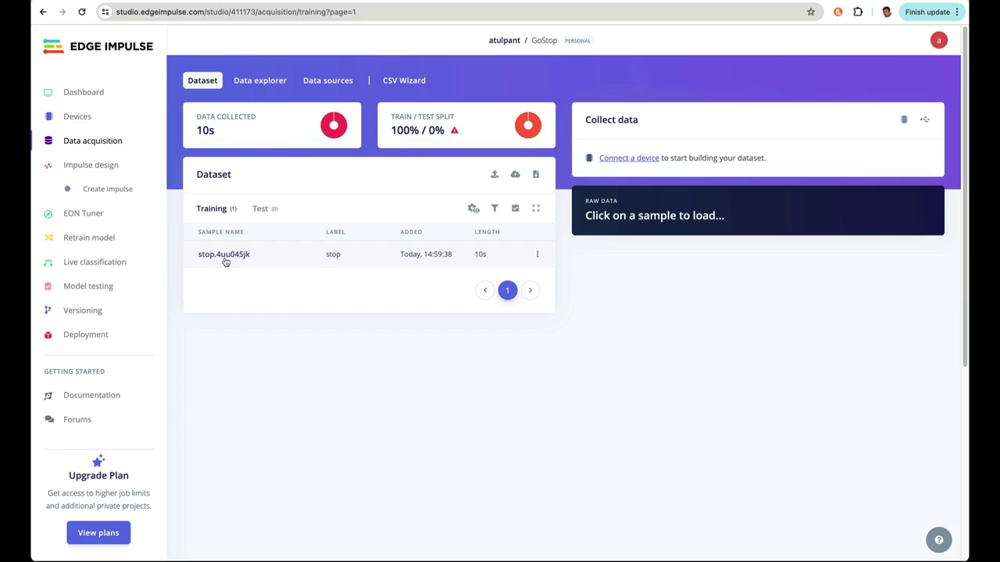
click(230, 258)
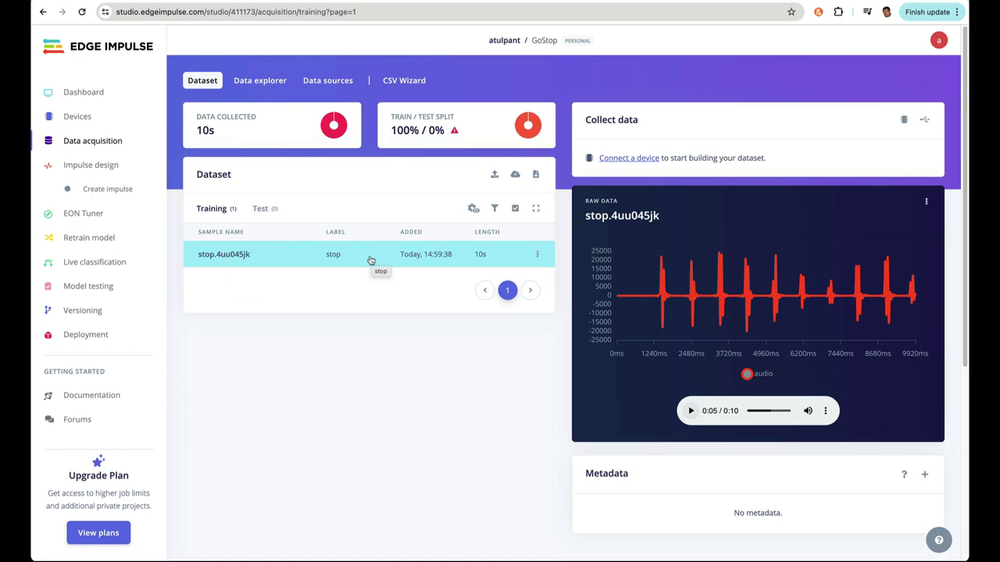
click(538, 256)
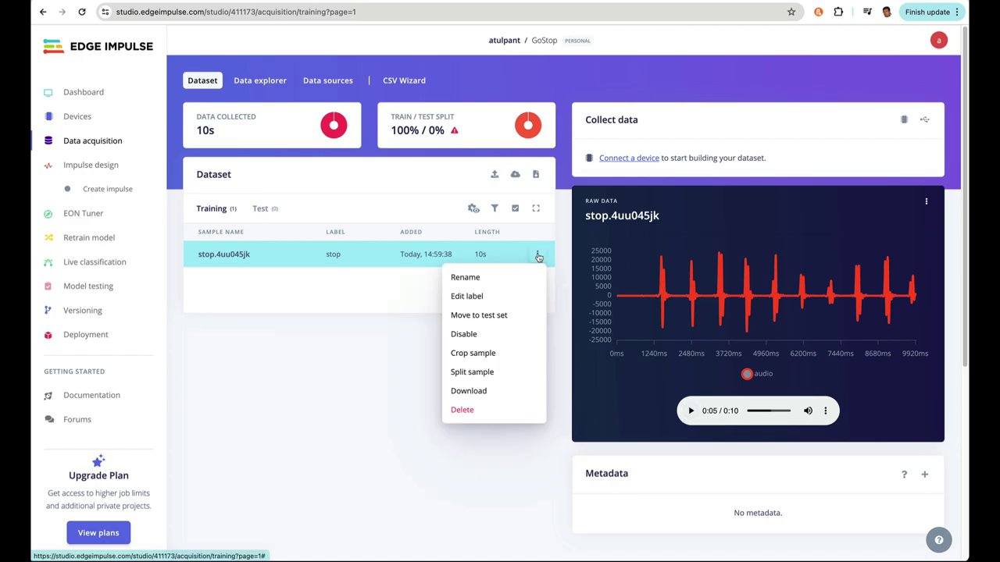
click(486, 376)
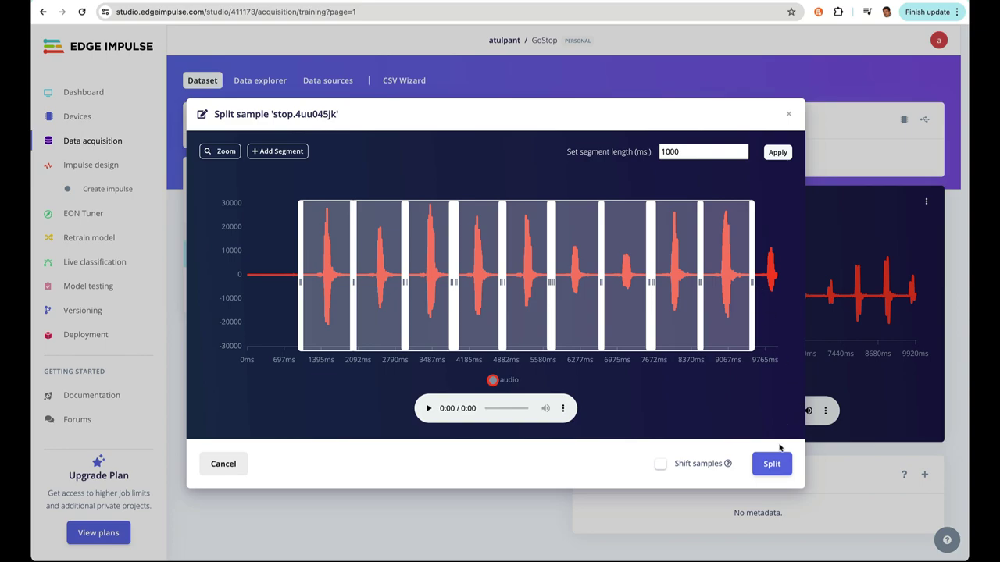
click(771, 467)
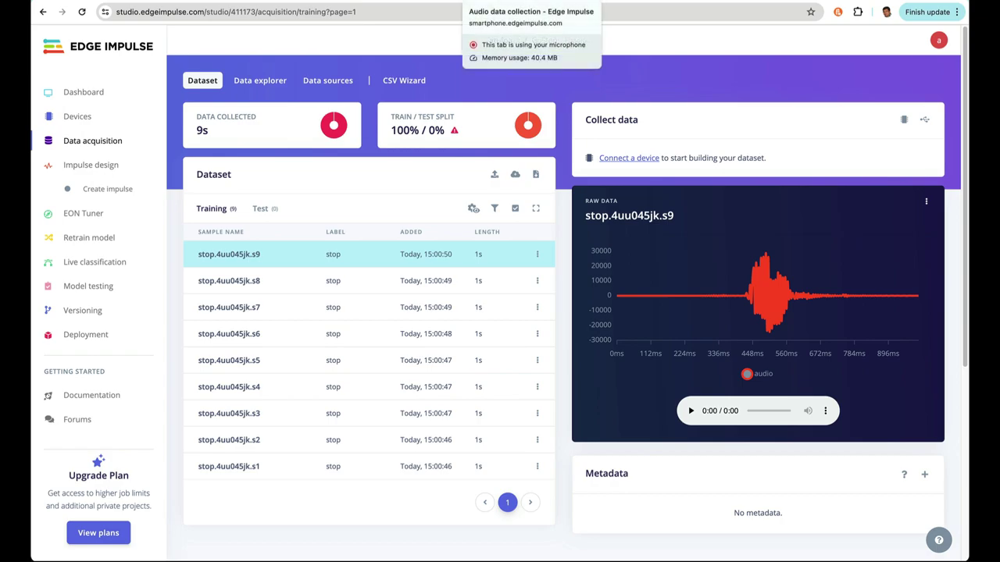
- Return to the audio data collection page, set the label to go, and record a 10-second sample
key(ctrl+Tab)
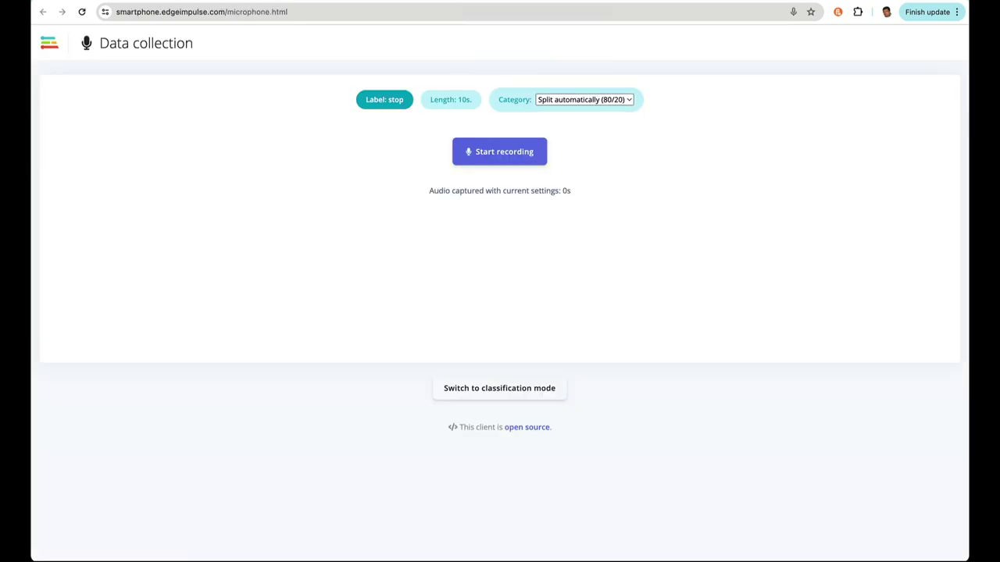
click(395, 101)
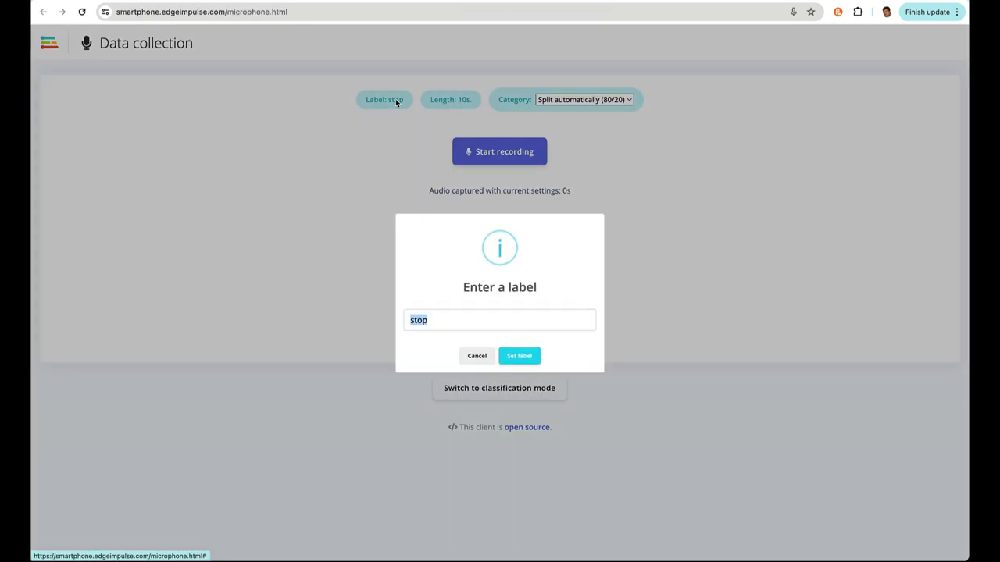
text(go)
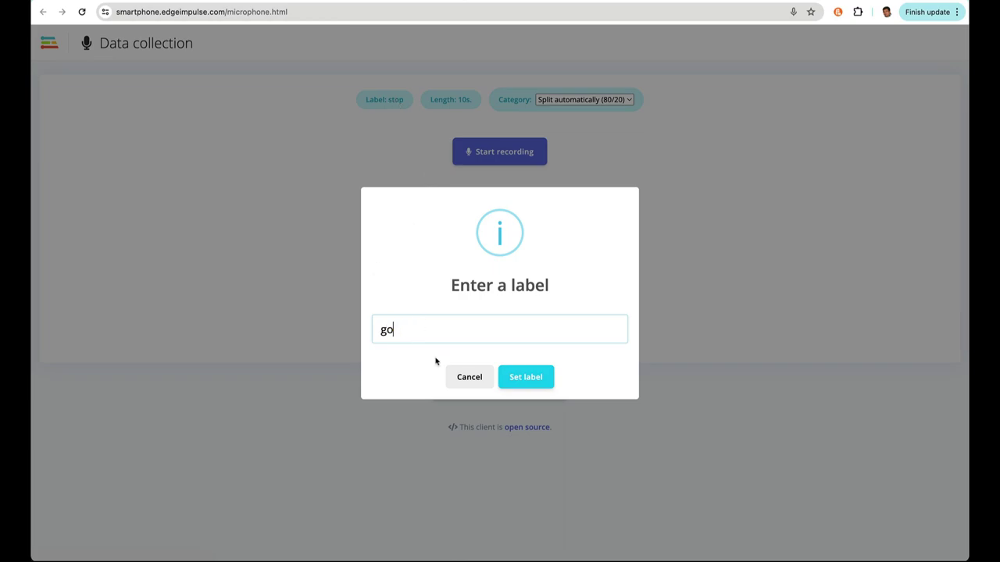
click(527, 376)
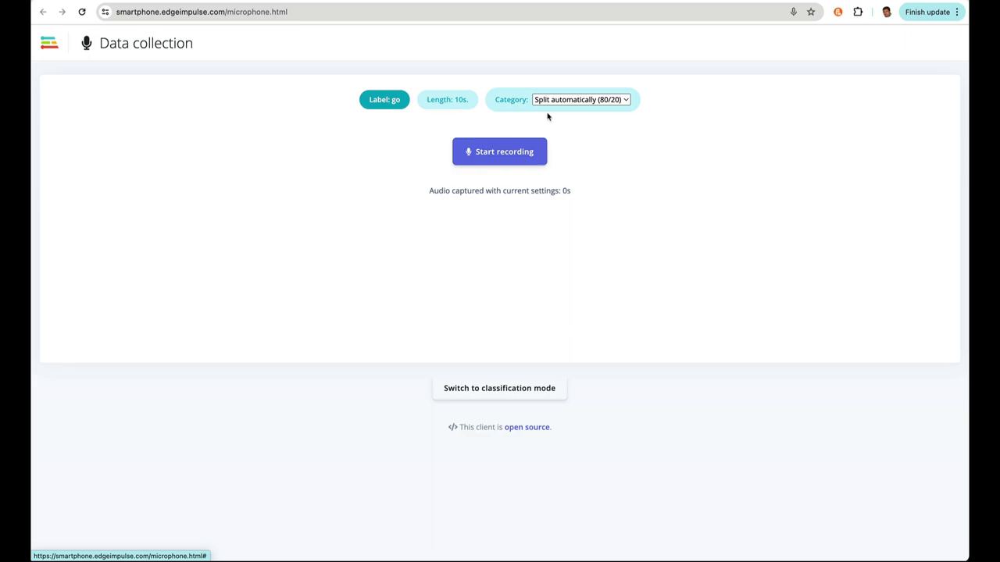
click(502, 154)
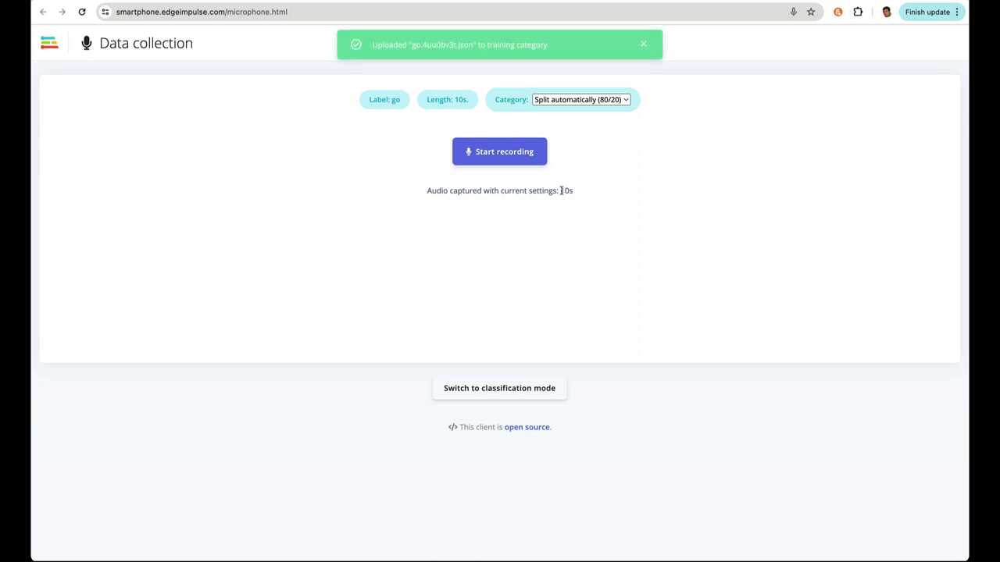
- Open the new 10-second go sample for splitting and shorten its first segment from the start side
click(401, 7)
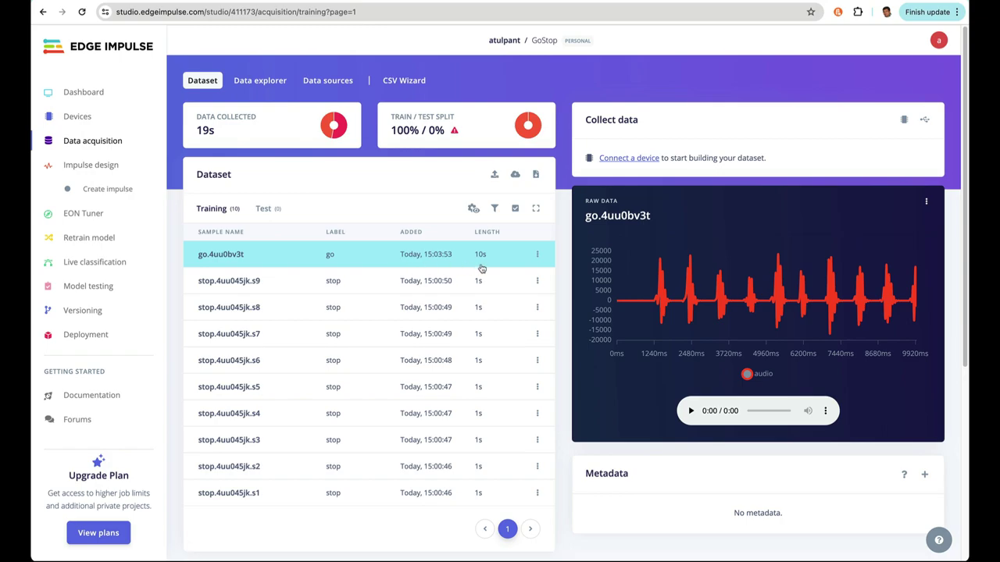
click(537, 255)
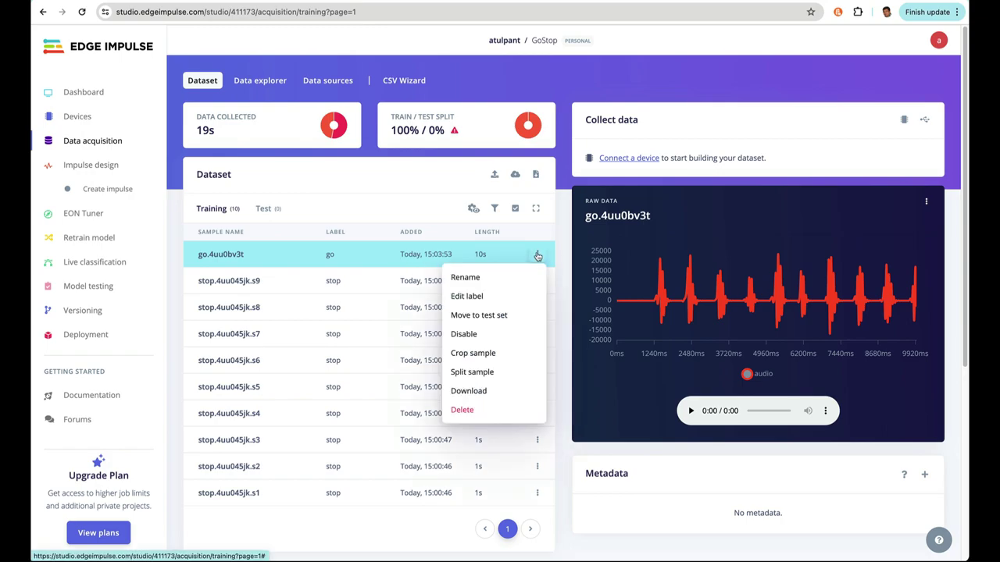
click(537, 255)
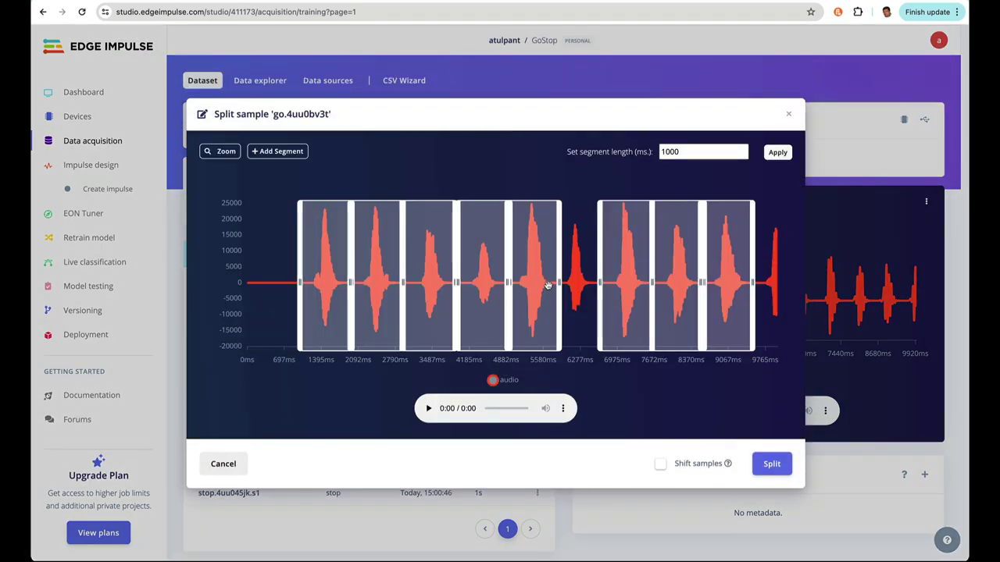
click(337, 339)
mouse_move(335, 354)
mouse_down()
mouse_move(301, 341)
mouse_move(330, 343)
mouse_up()
click(330, 341)
drag(297, 286, 306, 286)
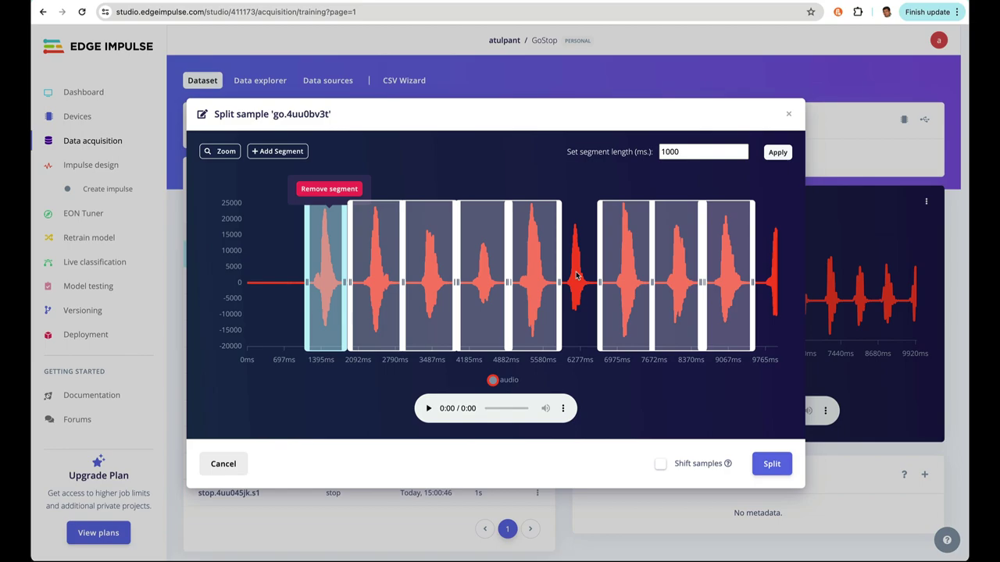
- Add a segment around the uncovered peak at about 6200 ms, fit it between its neighbours, and split the go sample
click(280, 153)
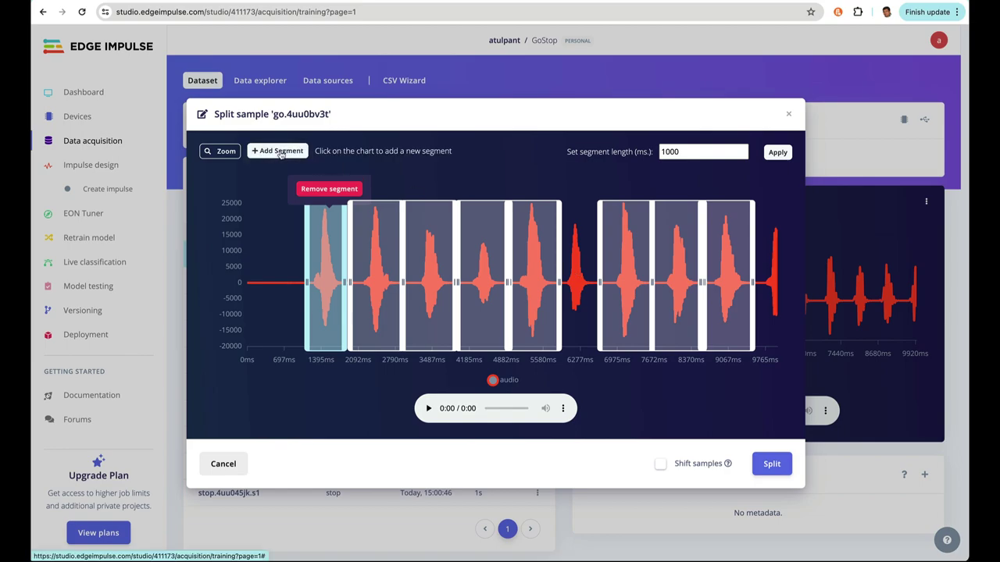
click(575, 278)
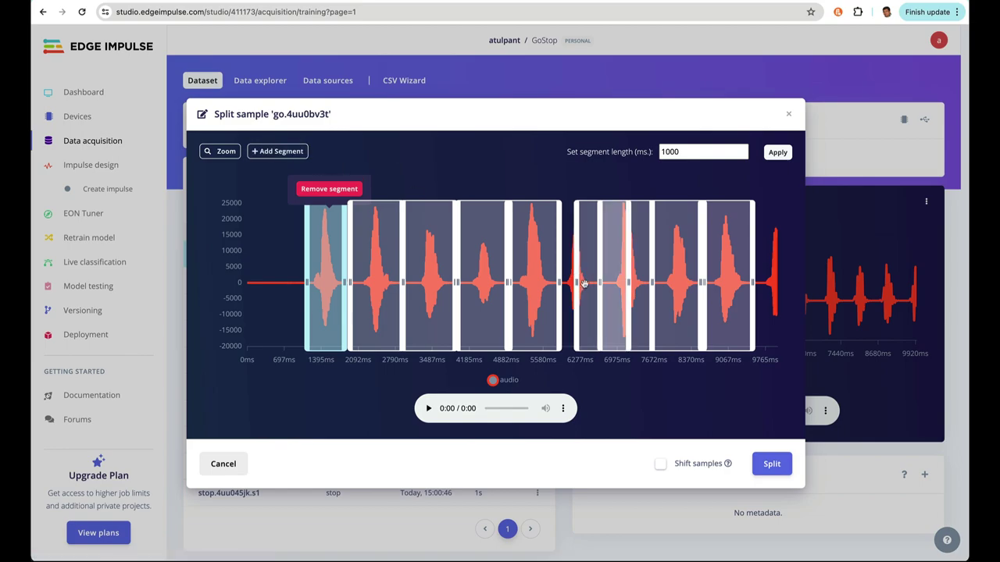
mouse_move(589, 286)
mouse_down()
mouse_move(572, 286)
mouse_move(595, 286)
mouse_up()
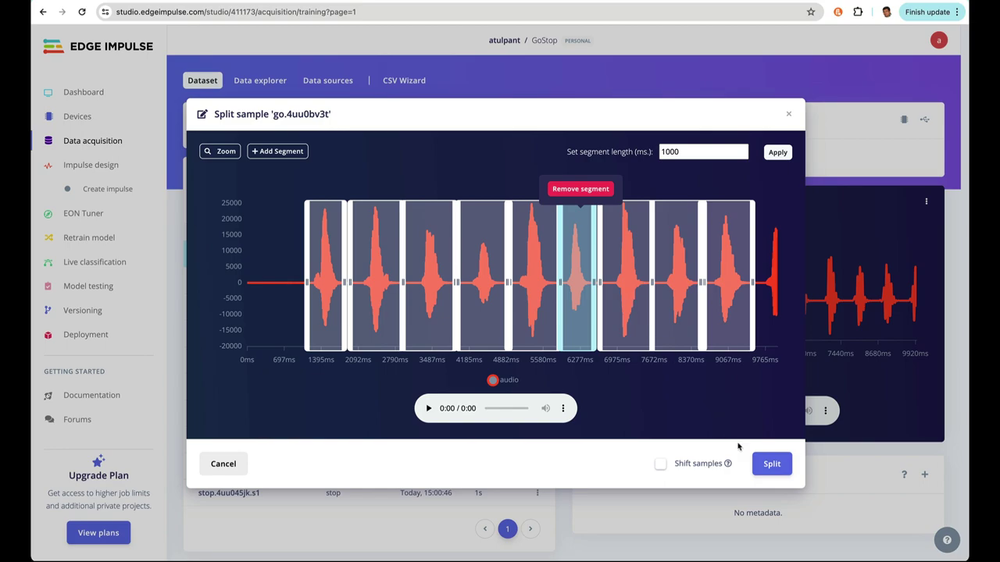
click(774, 466)
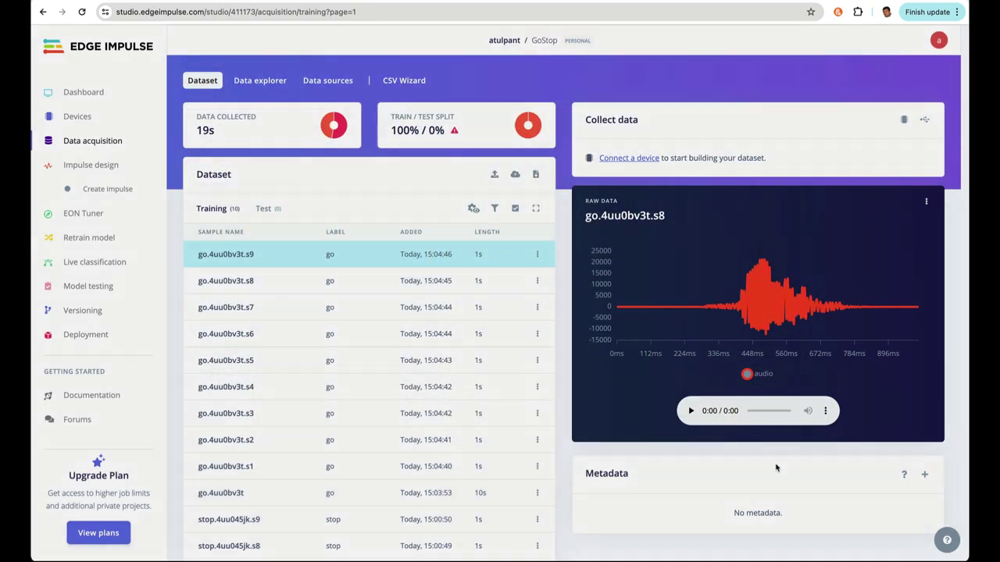
scroll(276, 263, down, 2)
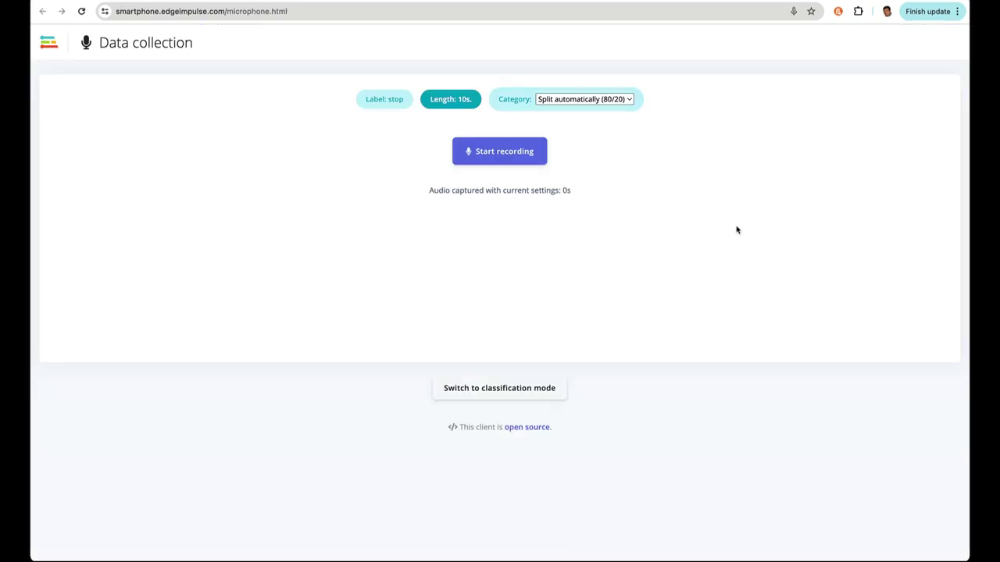
- Set the recording length to 20 seconds on the data collection page and record another sample labelled stop
click(454, 102)
text(2)
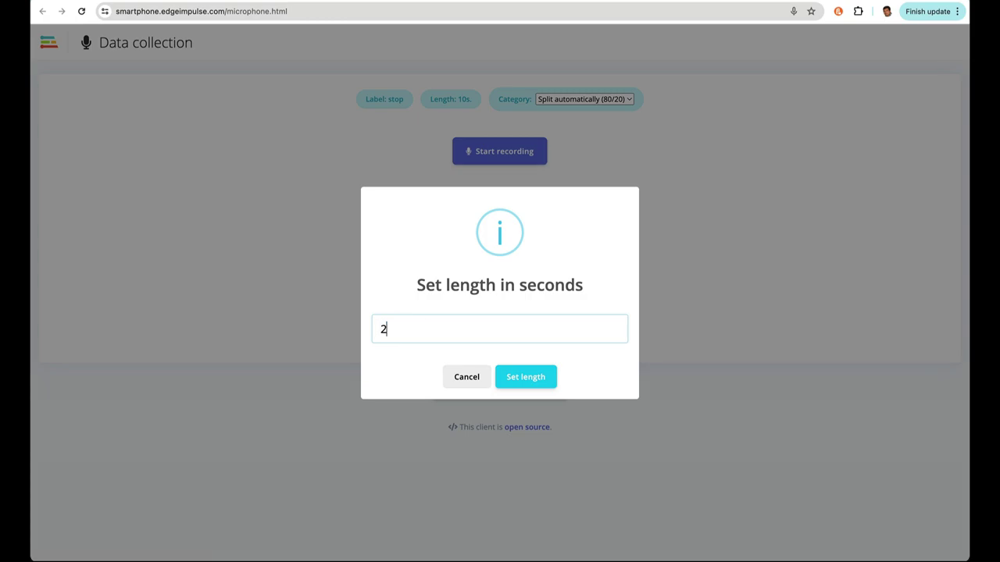
text(0)
click(532, 378)
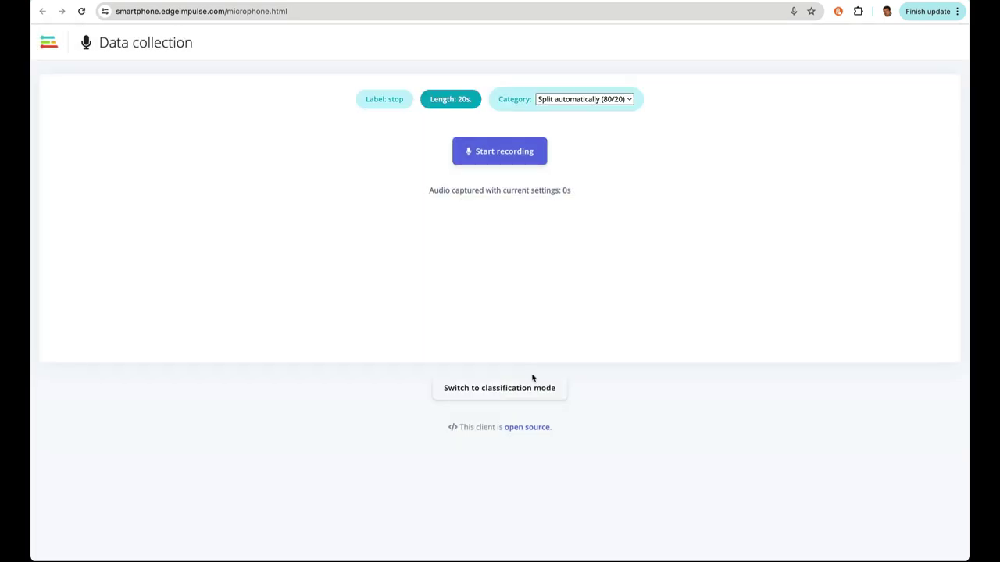
click(494, 152)
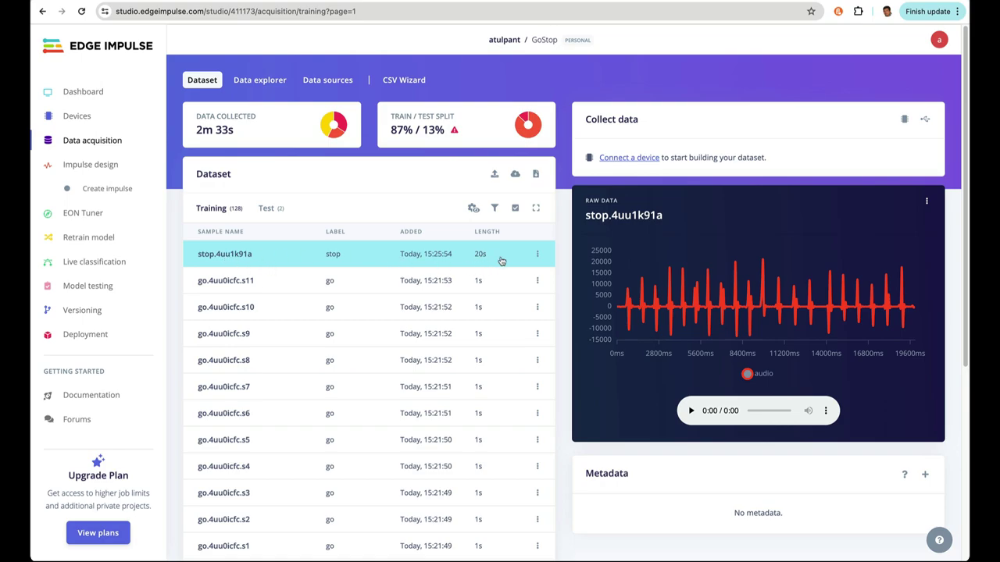
- Split the 20-second stop sample, adding a fitted segment around the uncovered peak at about 5300 ms
click(538, 254)
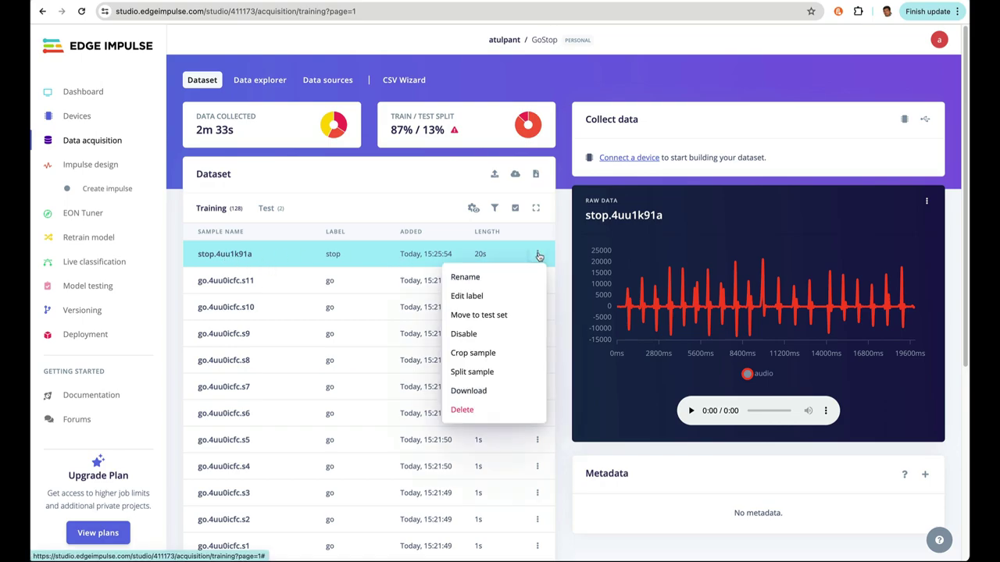
click(488, 372)
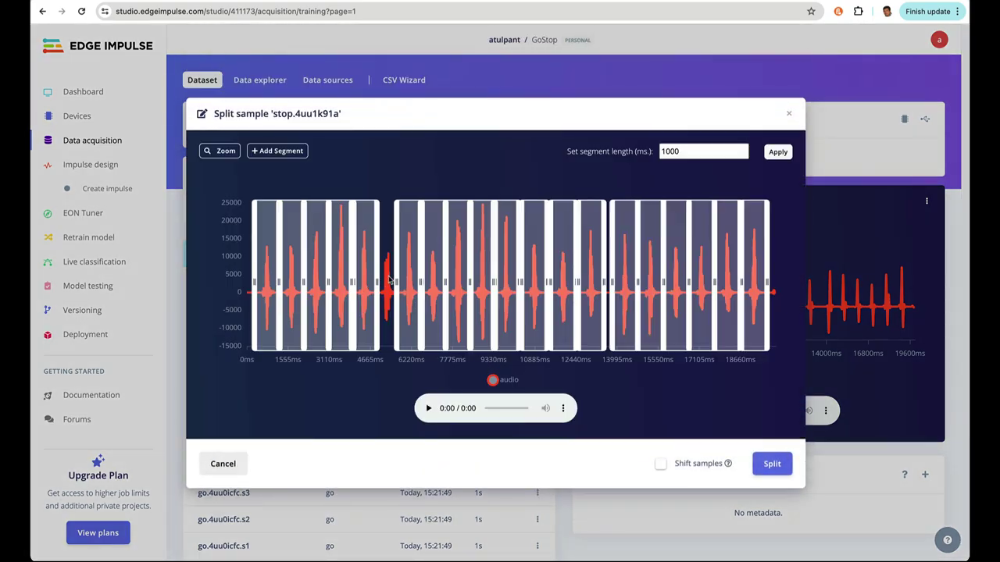
click(277, 151)
click(385, 282)
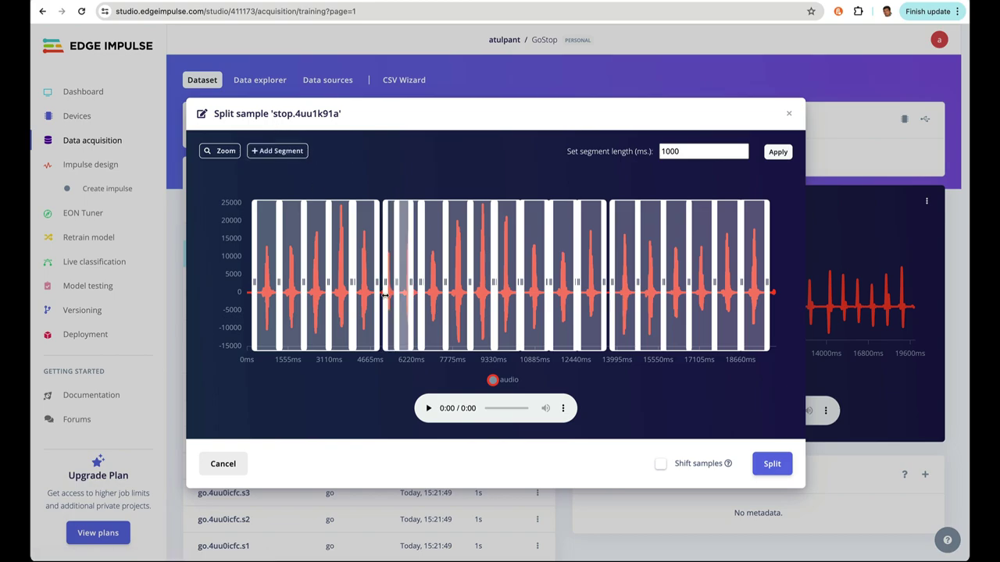
mouse_move(385, 283)
mouse_down()
mouse_move(374, 282)
mouse_move(398, 286)
mouse_up()
click(394, 285)
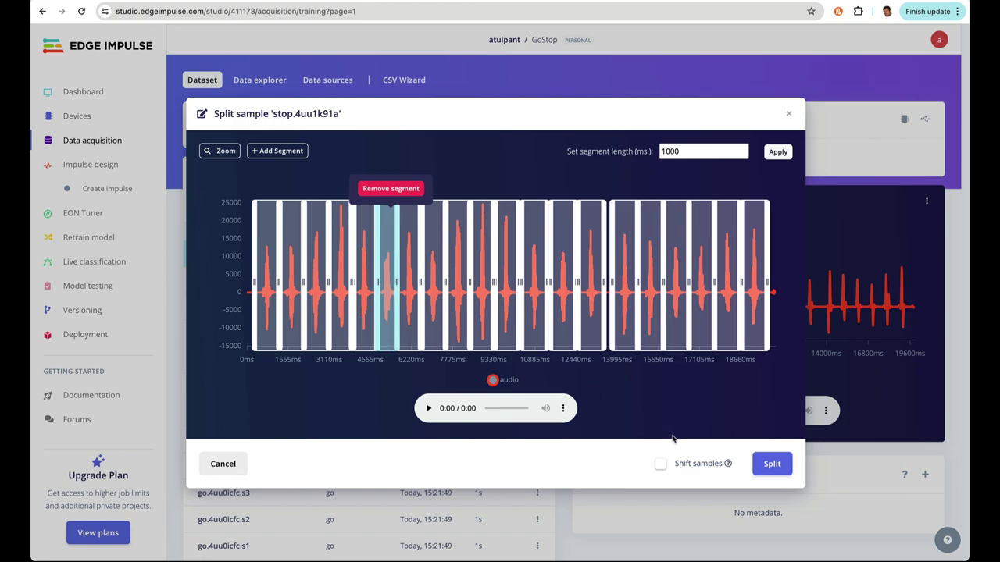
click(763, 472)
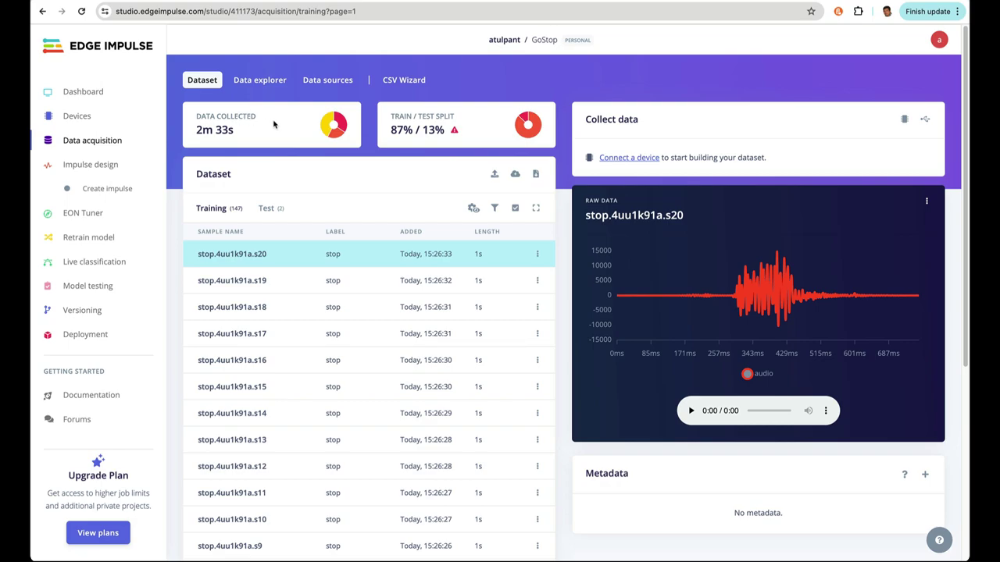
- Examine the amount of data collected and the train/test split ratio for each label, then dismiss the ratio details
mouse_move(327, 127)
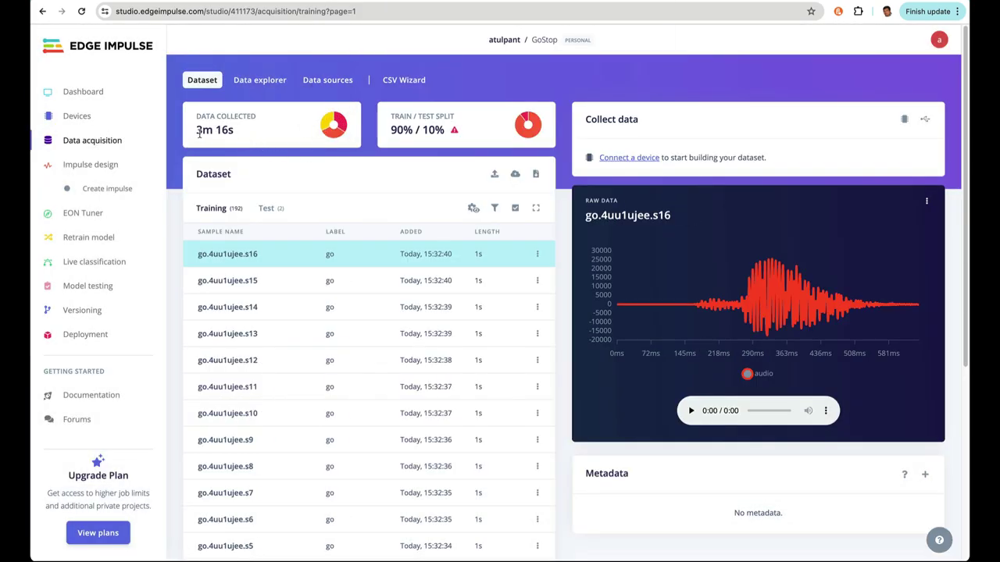
mouse_move(327, 121)
drag(411, 115, 440, 131)
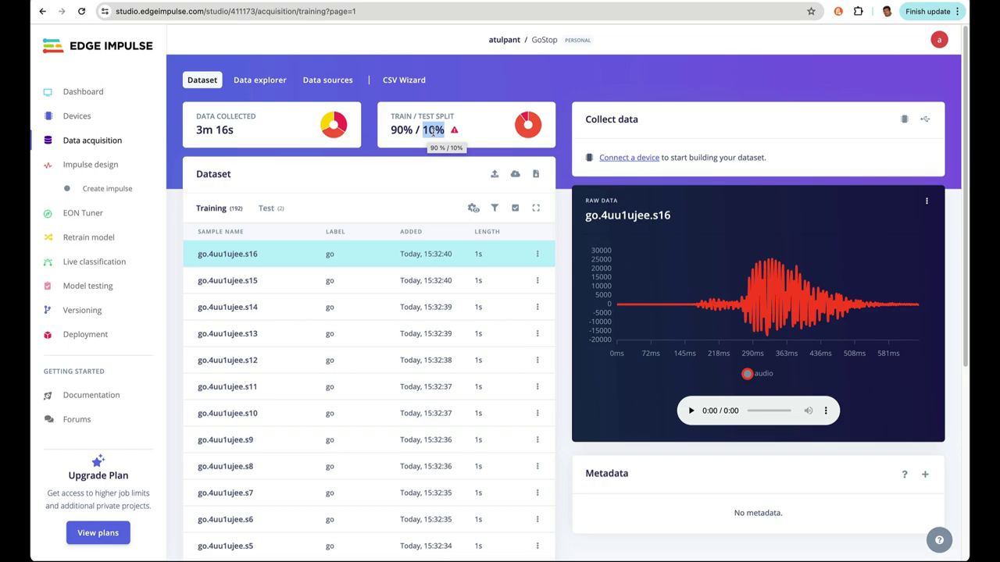
click(454, 129)
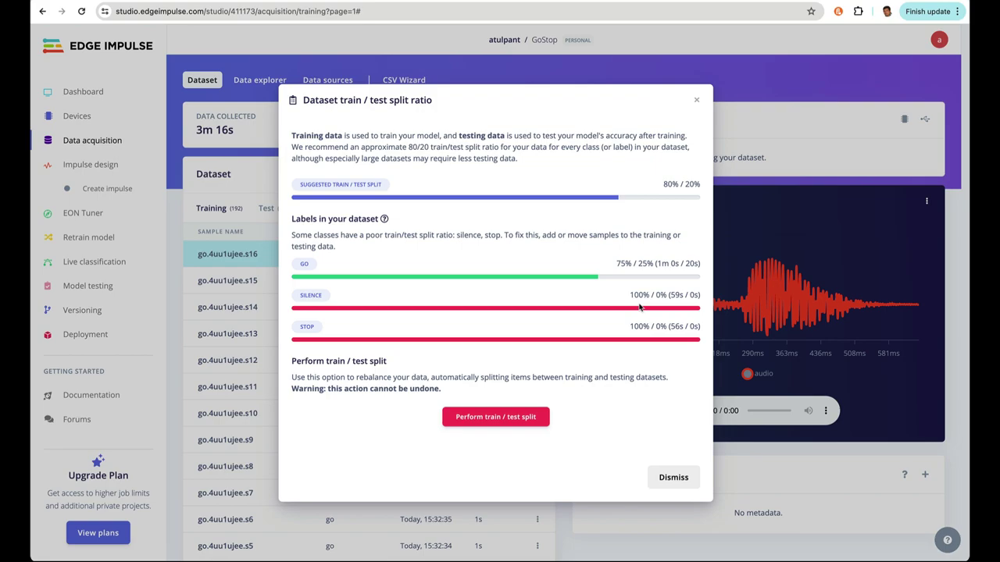
click(674, 478)
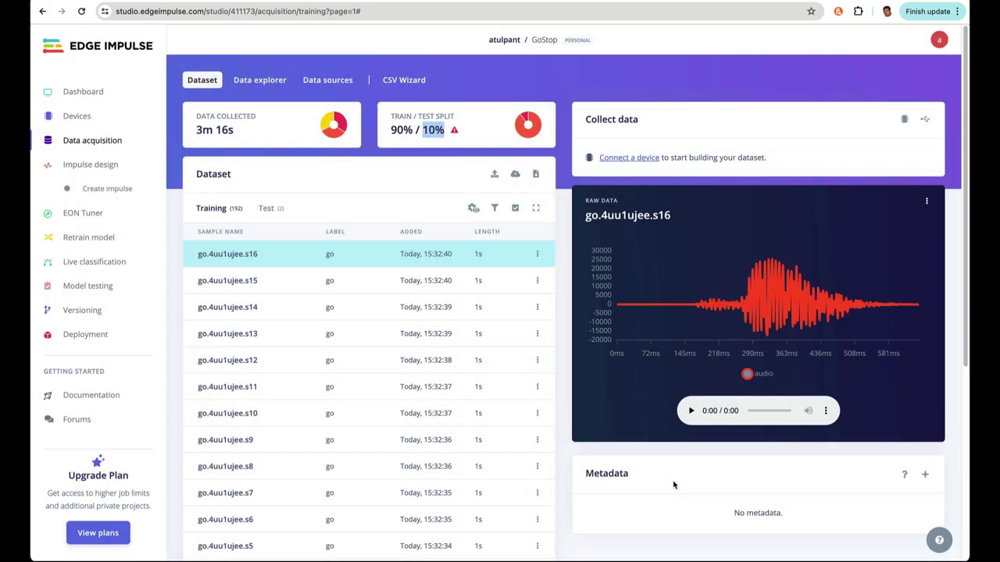
- Request an automatic train/test split of all project data from the project dashboard and agree to rebalance the dataset
click(95, 91)
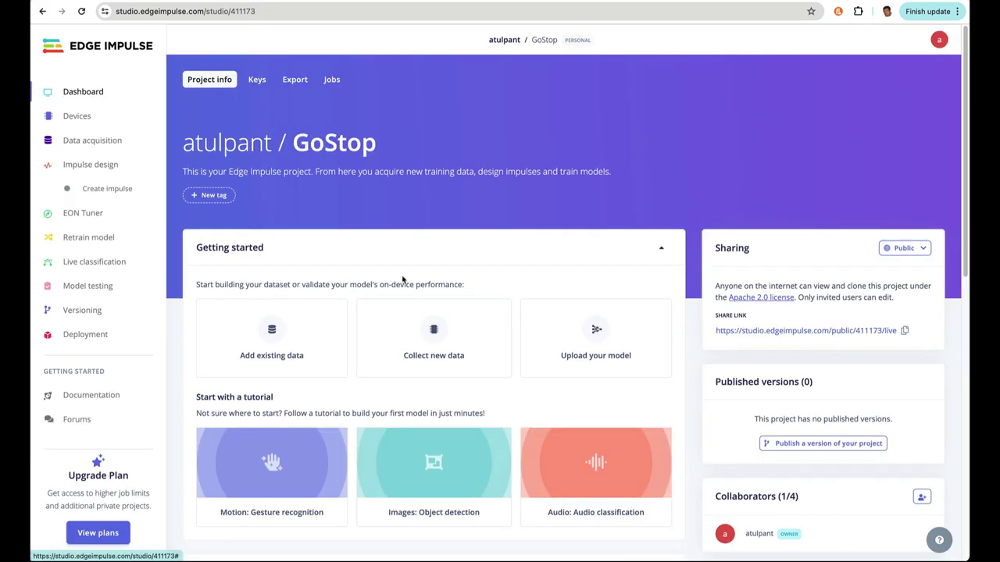
scroll(403, 279, down, 5)
scroll(402, 279, down, 4)
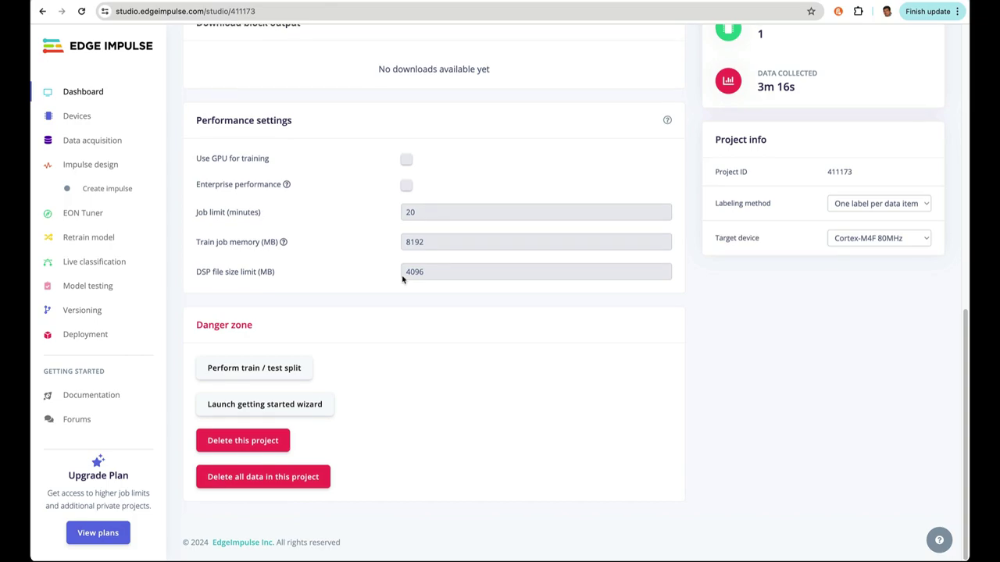
click(259, 375)
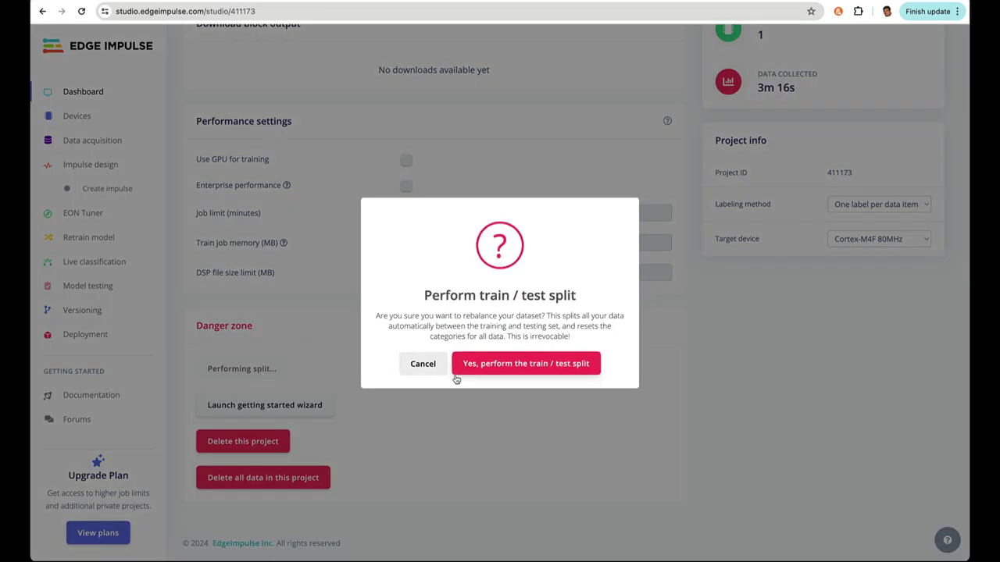
click(530, 365)
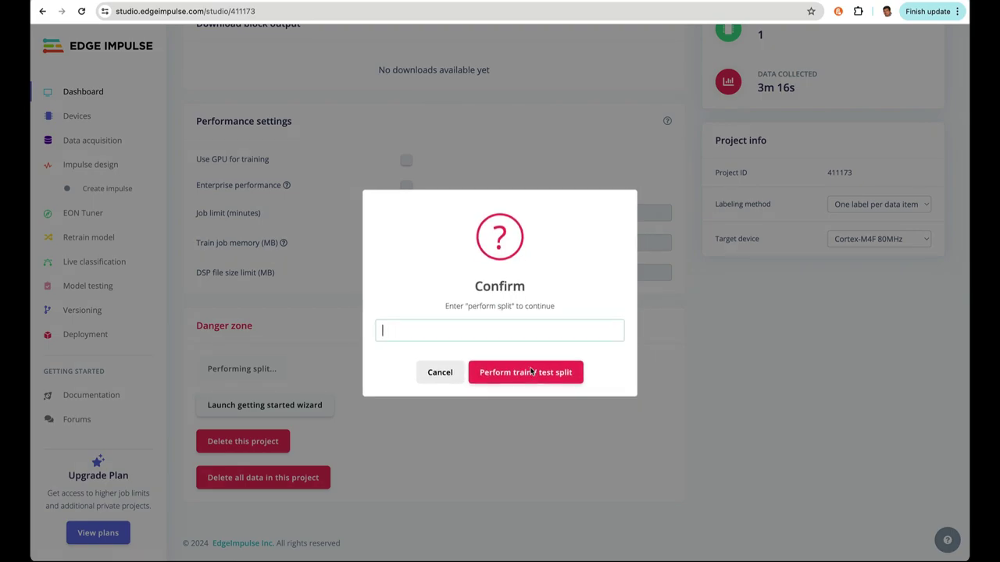
- Confirm the train/test split with the phrase "perform split", dismiss the completion notice and return to the data acquisition page
drag(514, 307, 467, 307)
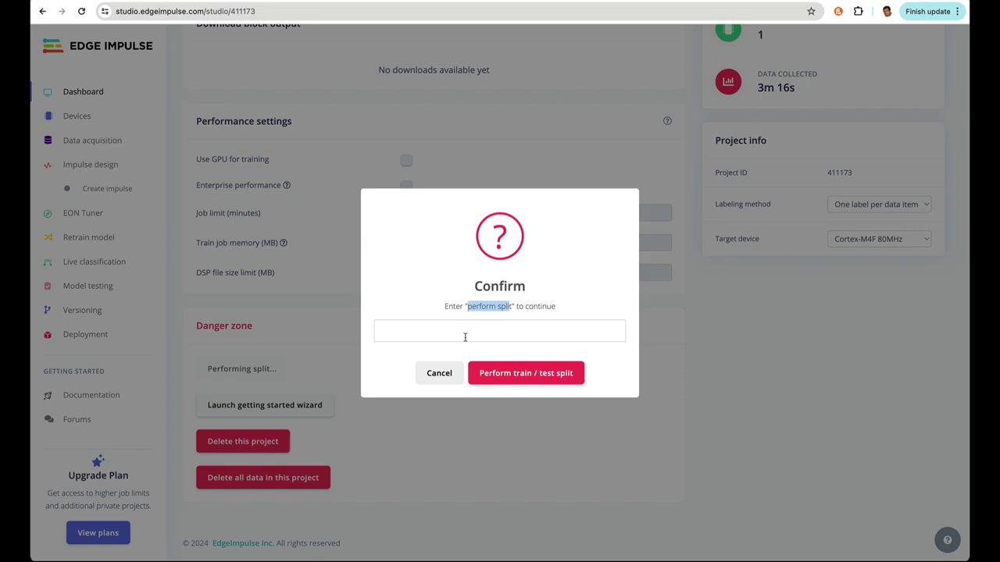
click(467, 330)
text(perform split)
click(512, 373)
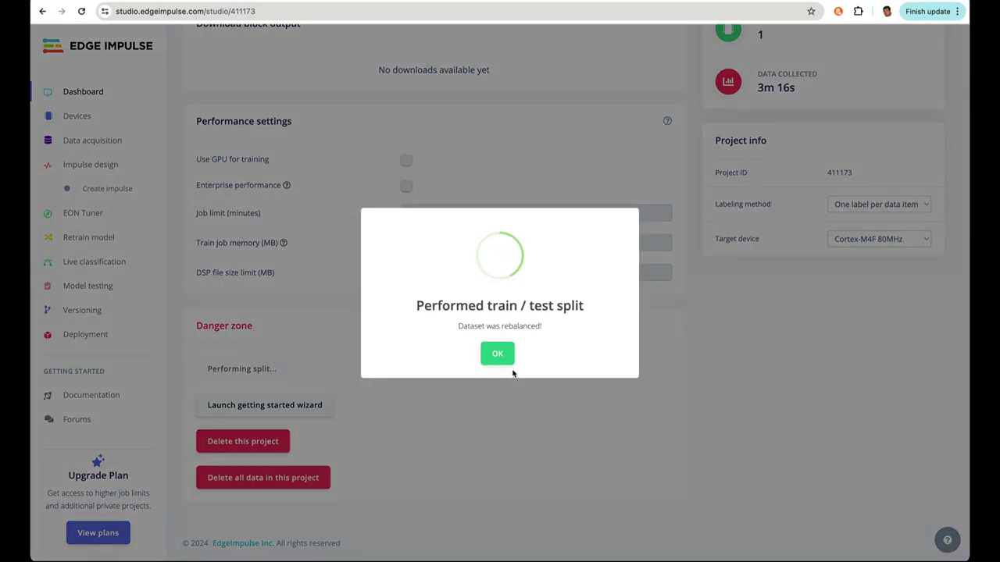
click(500, 355)
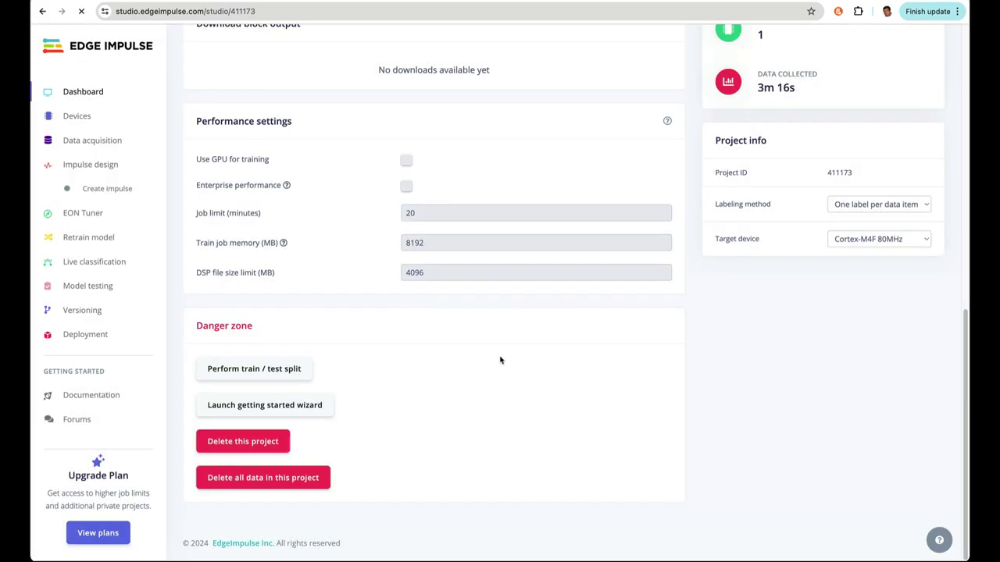
click(95, 140)
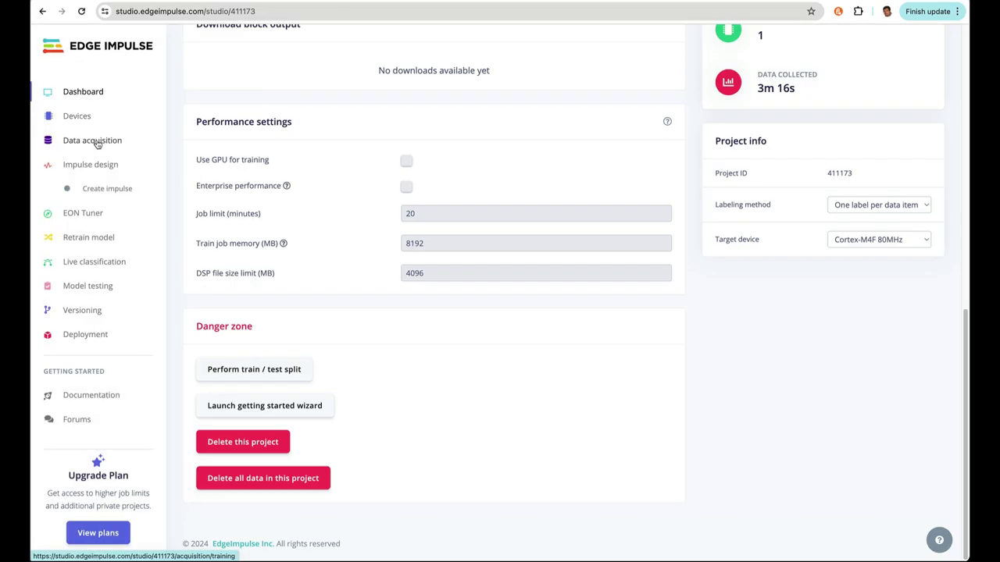
click(97, 143)
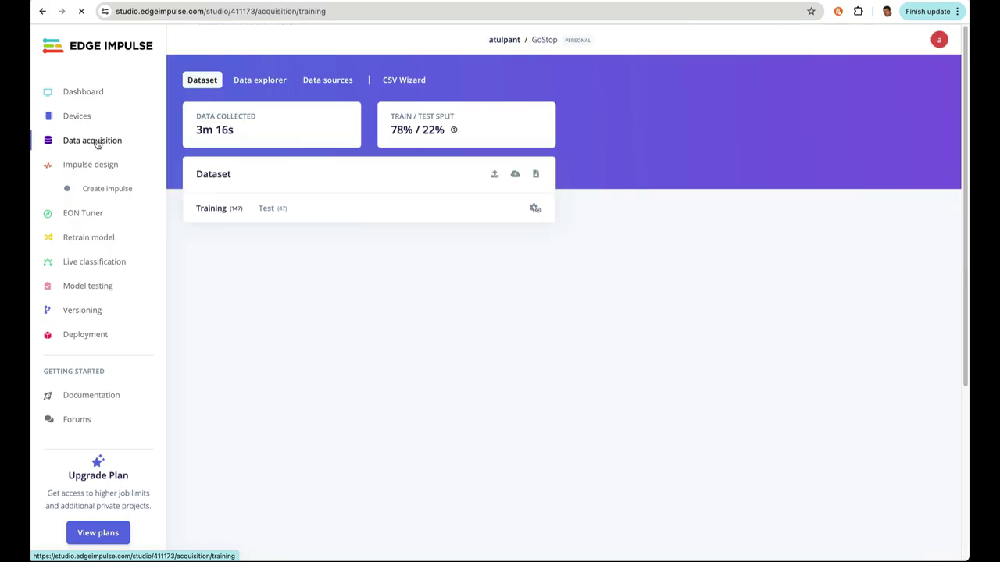